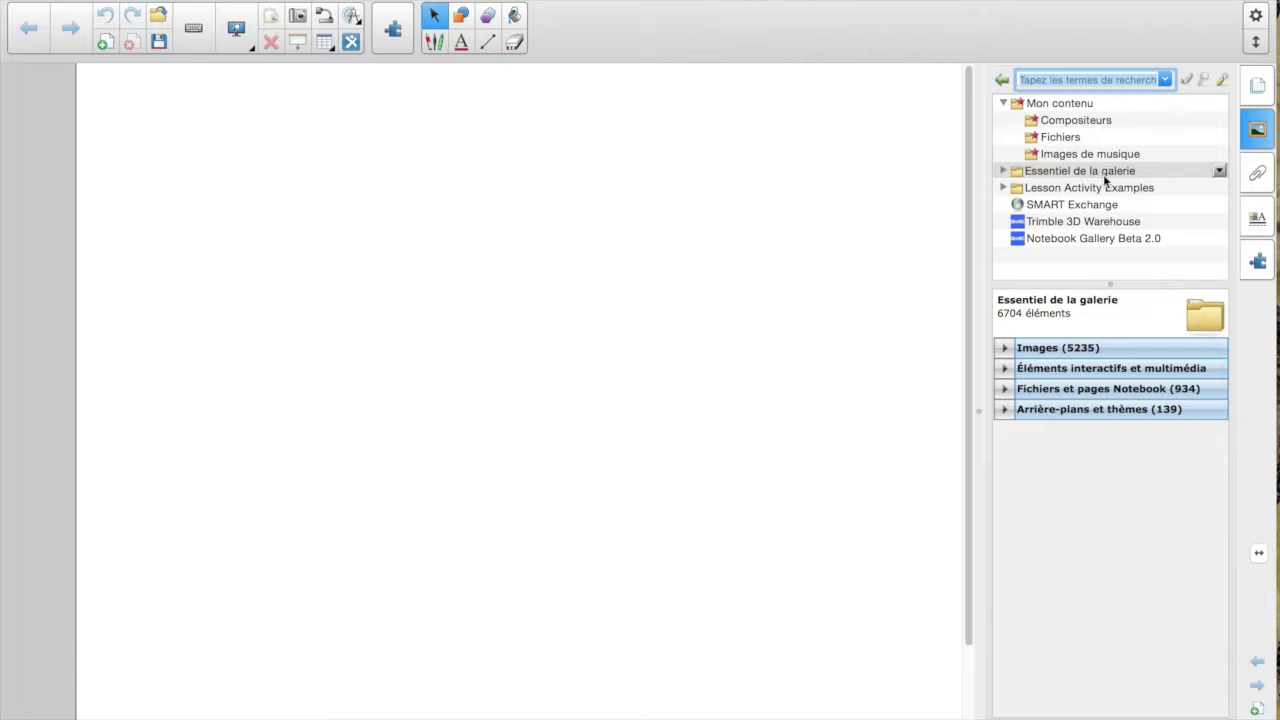
Look through the gallery's Mon contenu folder and its Compositeurs, Fichiers and Images de musique subfolders.
{"action": "left_click", "coordinate": [1062, 104]}
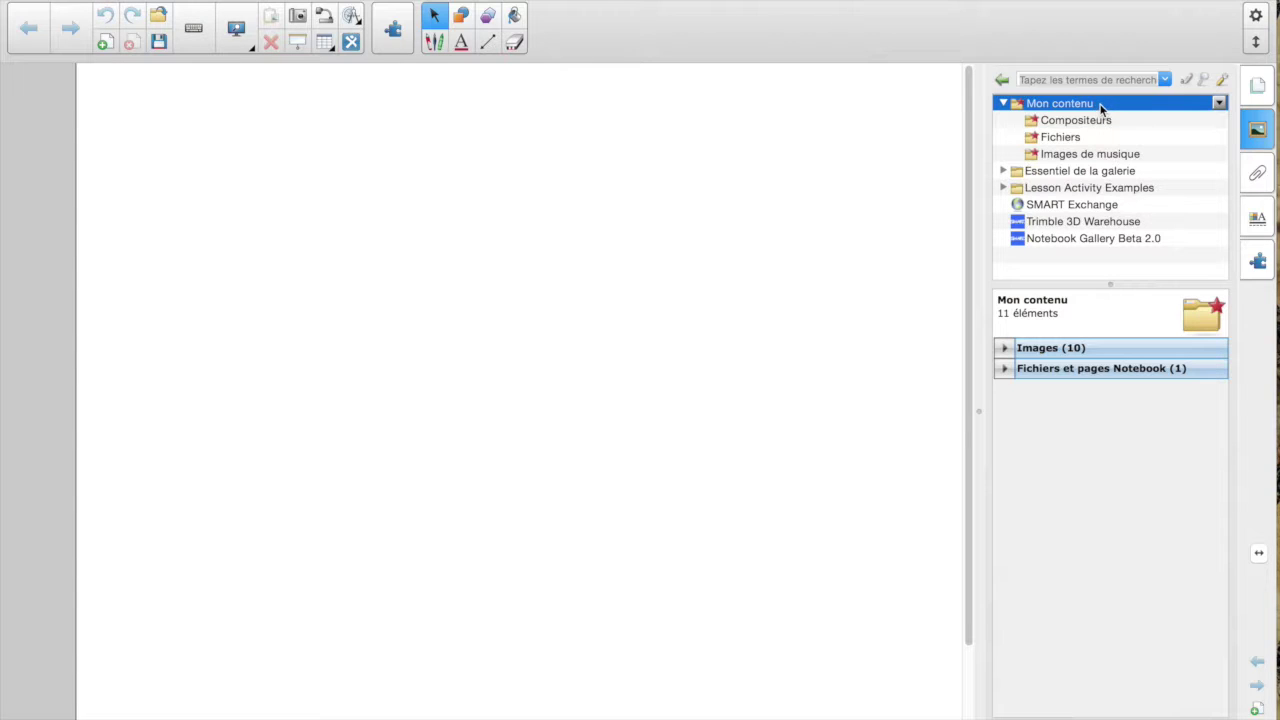
{"action": "left_click", "coordinate": [1081, 118]}
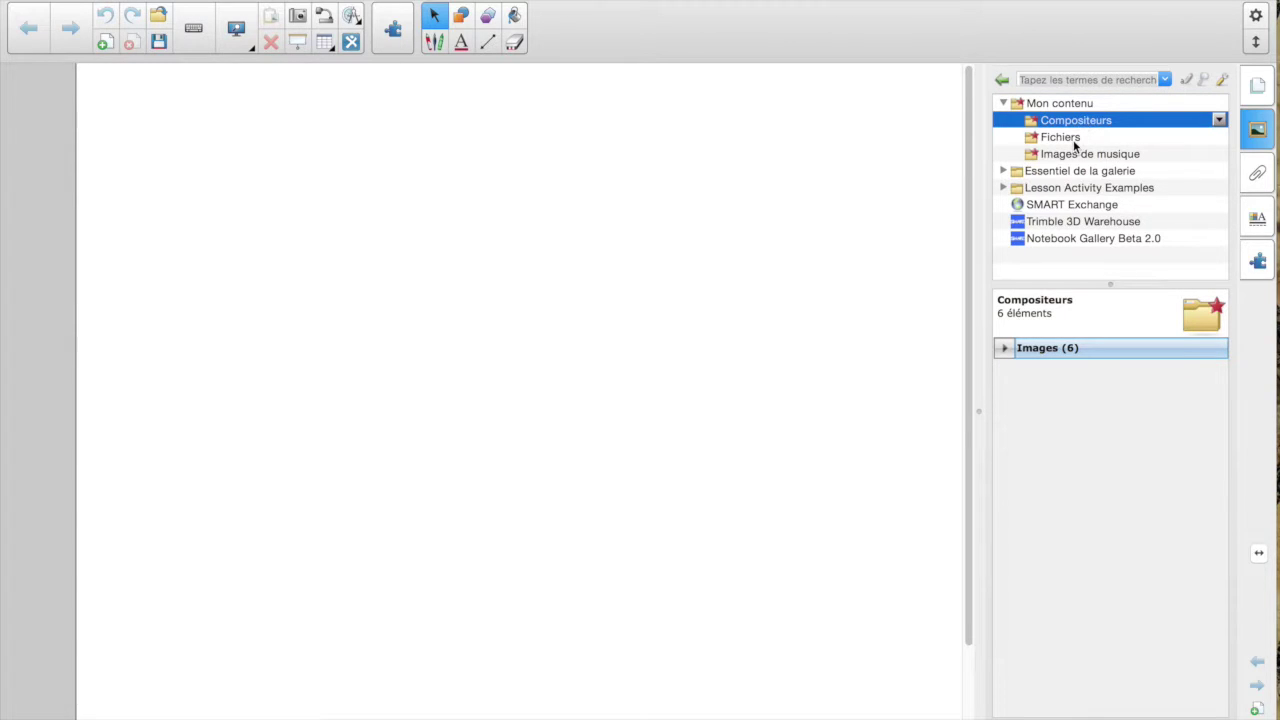
{"action": "left_click", "coordinate": [1072, 139]}
{"action": "left_click", "coordinate": [1080, 154]}
{"action": "left_click", "coordinate": [1084, 121]}
Create a new subfolder named "Notes de musique" inside the gallery's Mon contenu folder.
{"action": "left_click", "coordinate": [1081, 104]}
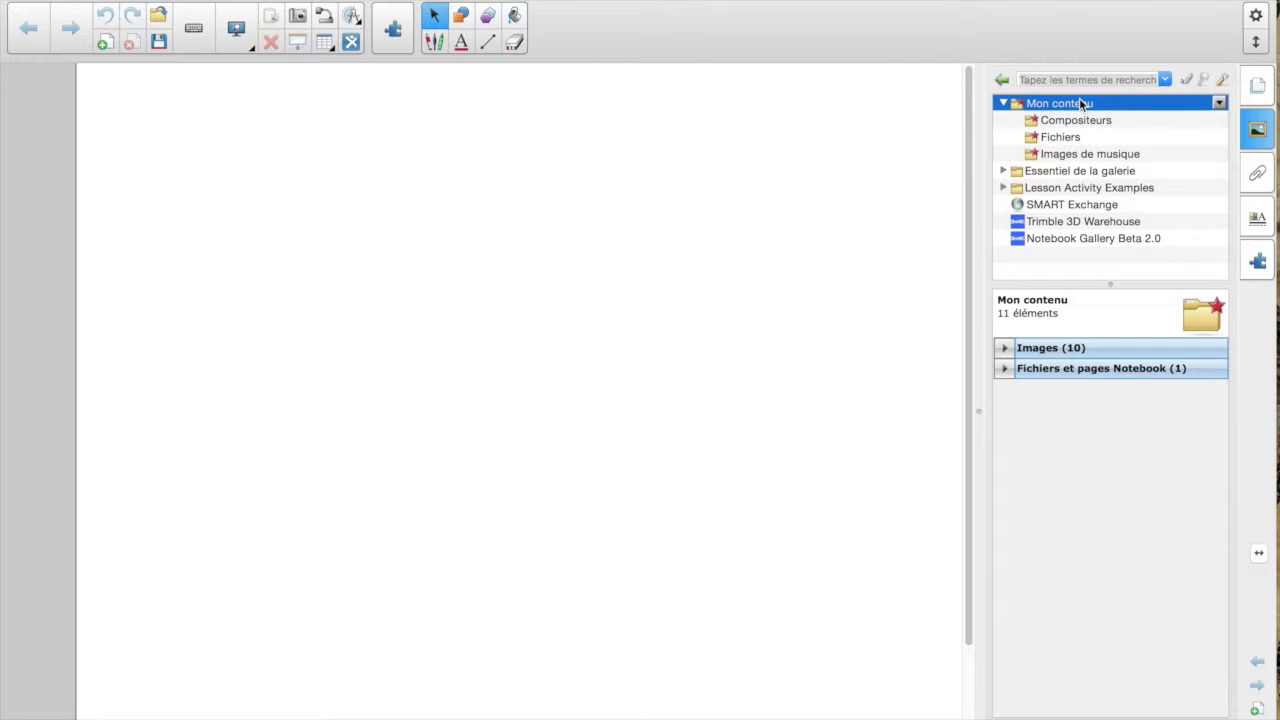
{"action": "left_click", "coordinate": [1219, 104]}
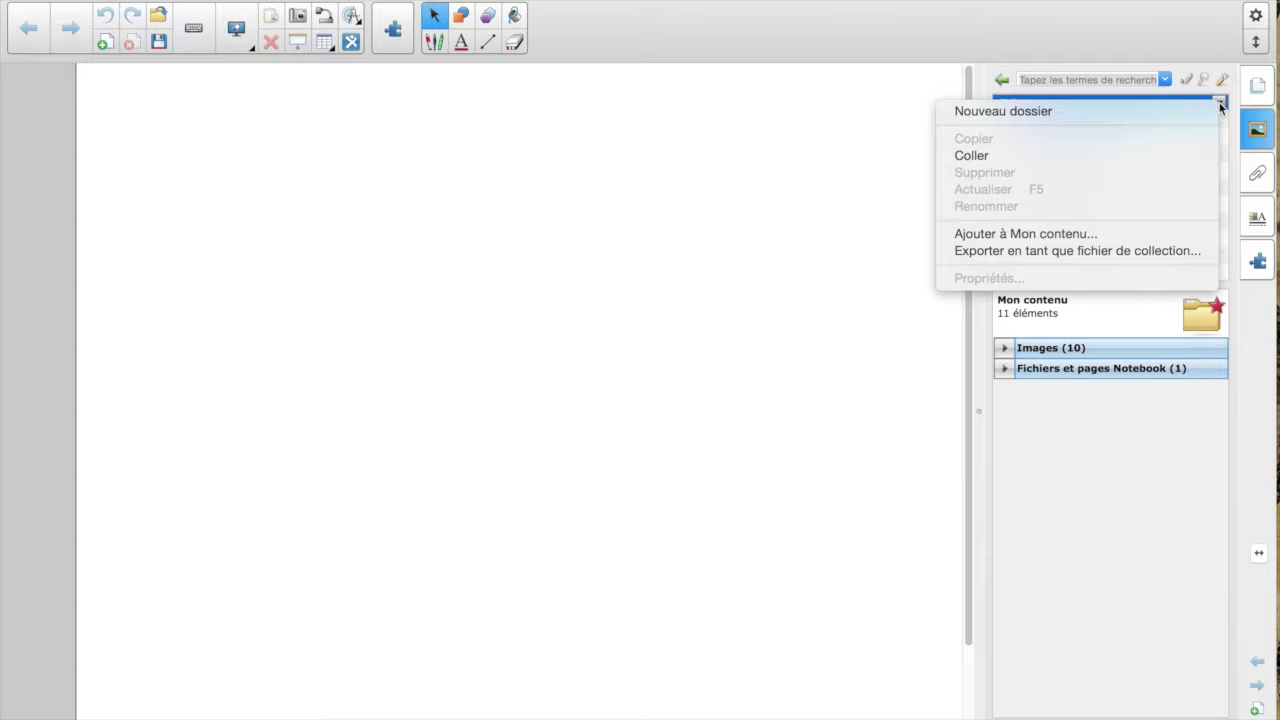
{"action": "left_click", "coordinate": [1048, 107]}
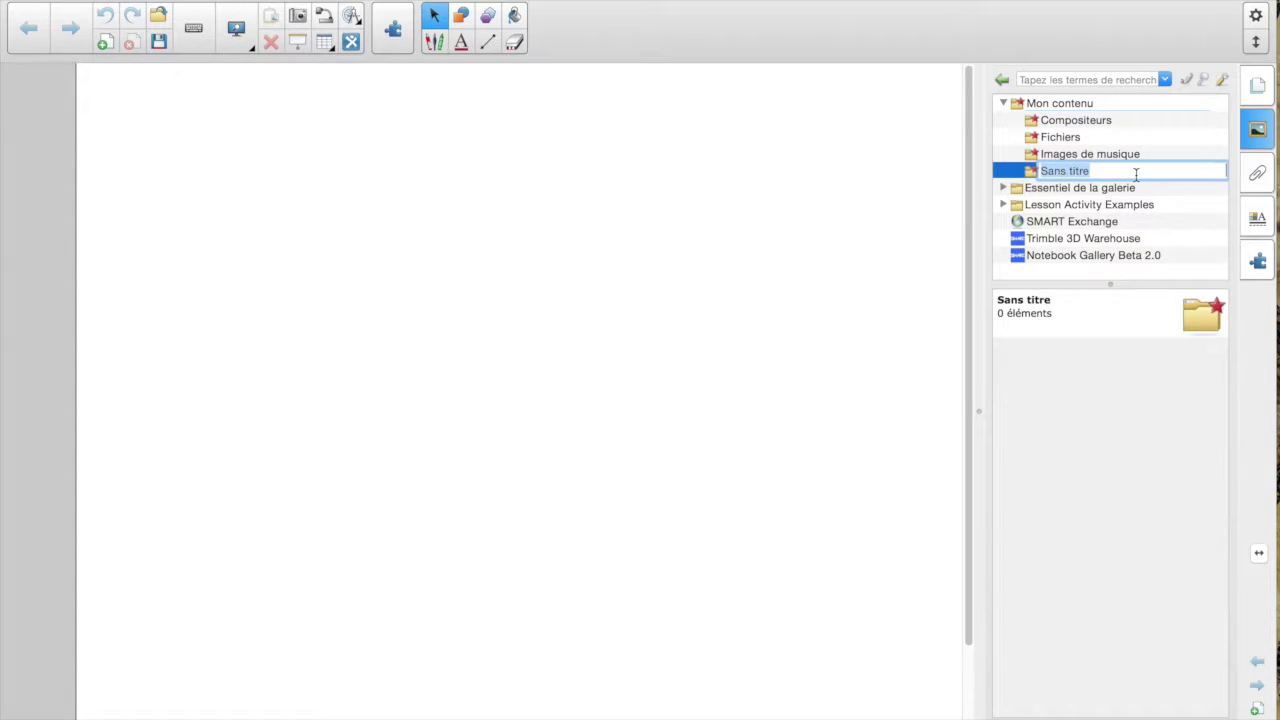
{"action": "type", "text": "Notes de musiqu"}
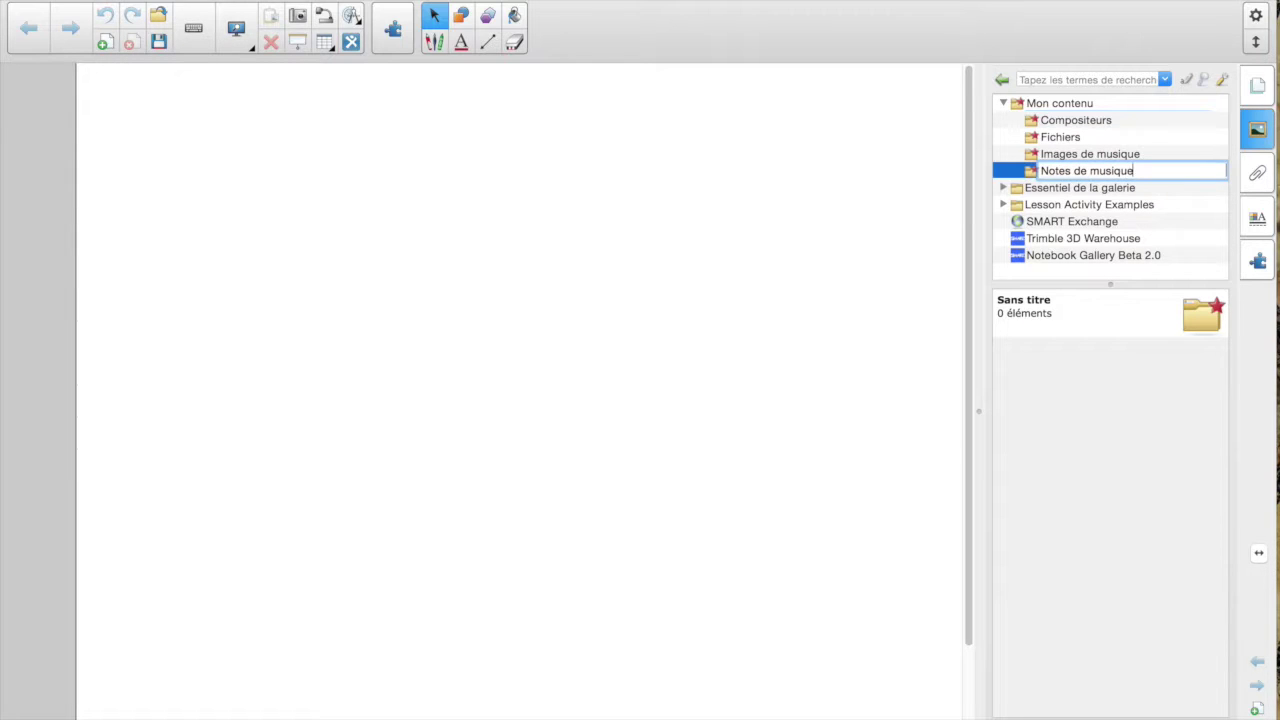
{"action": "type", "text": "e"}
{"action": "key", "text": "Return"}
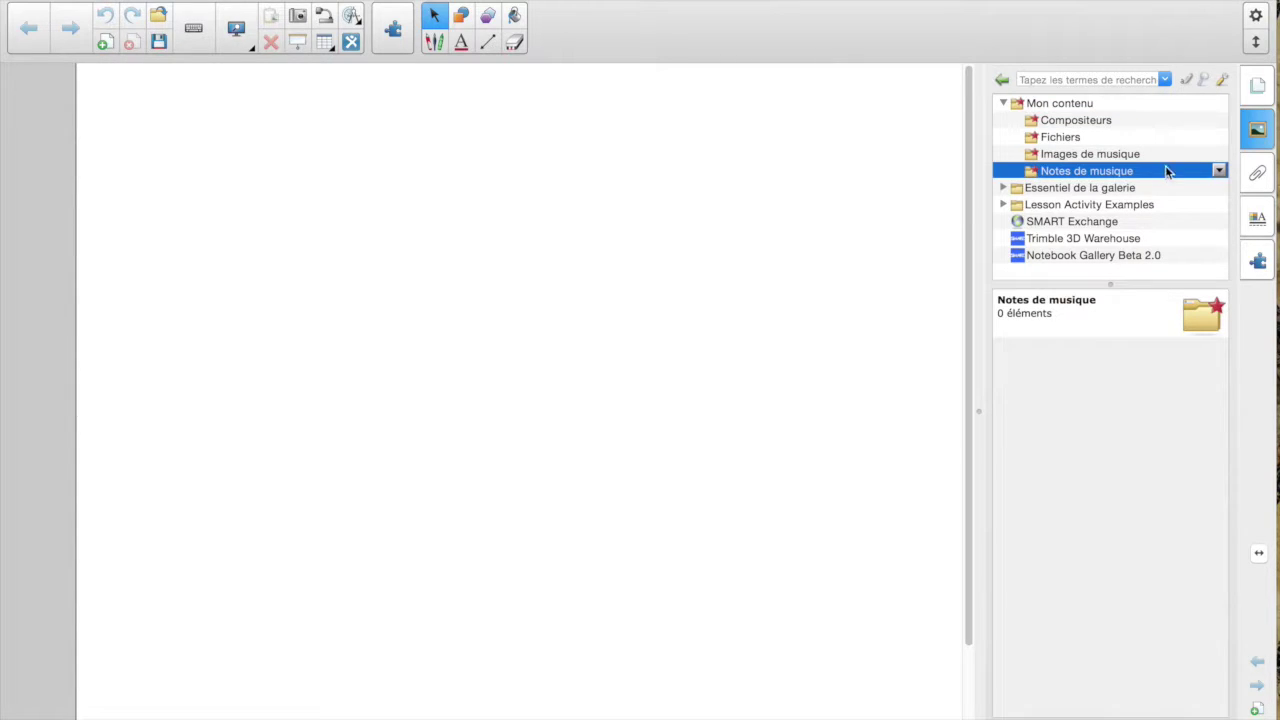
Examine the management options for the Compositeurs folder and view the Mon contenu, Notes de musique and Images de musique folders.
{"action": "left_click", "coordinate": [1141, 124]}
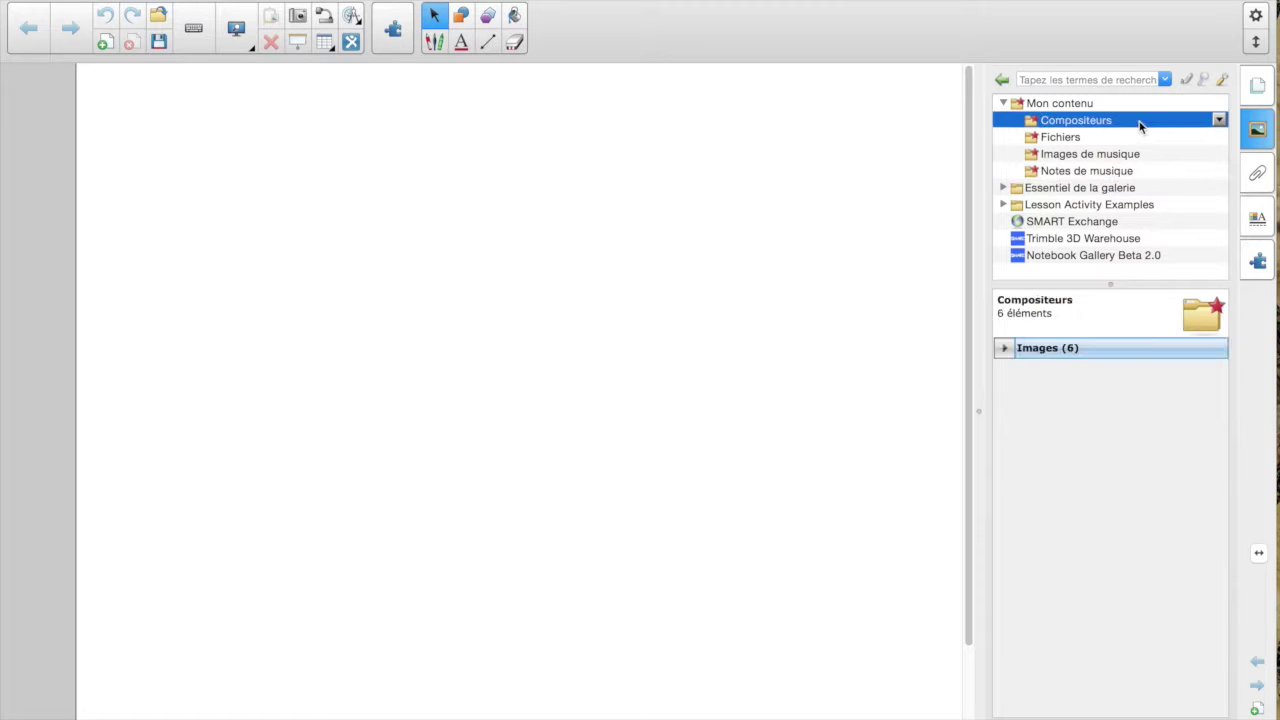
{"action": "left_click", "coordinate": [1218, 120]}
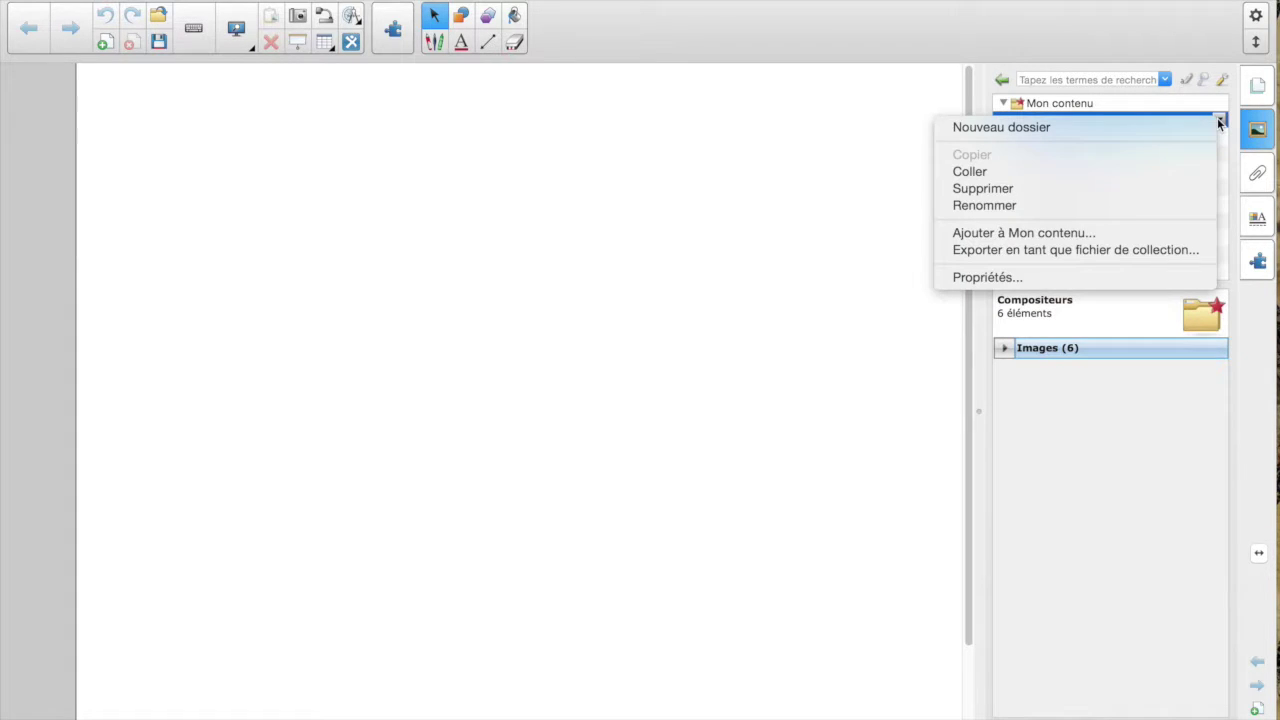
{"action": "left_click", "coordinate": [1091, 106]}
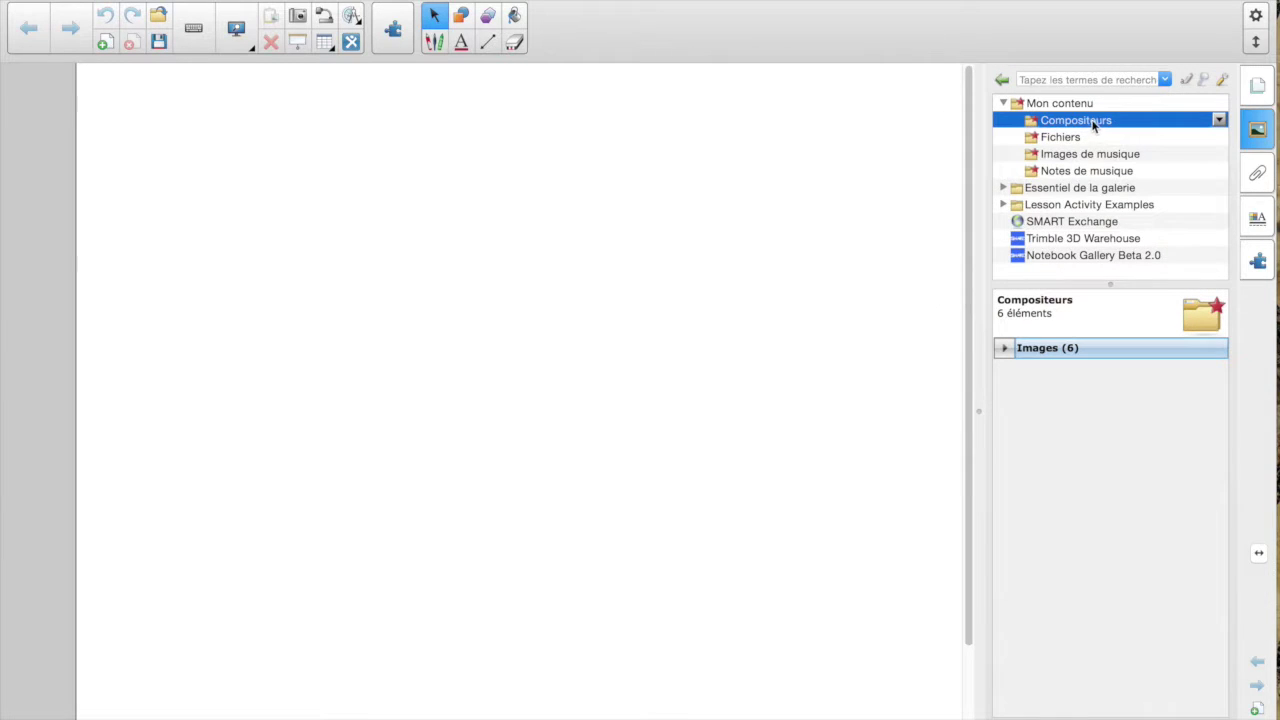
{"action": "left_click", "coordinate": [1219, 121]}
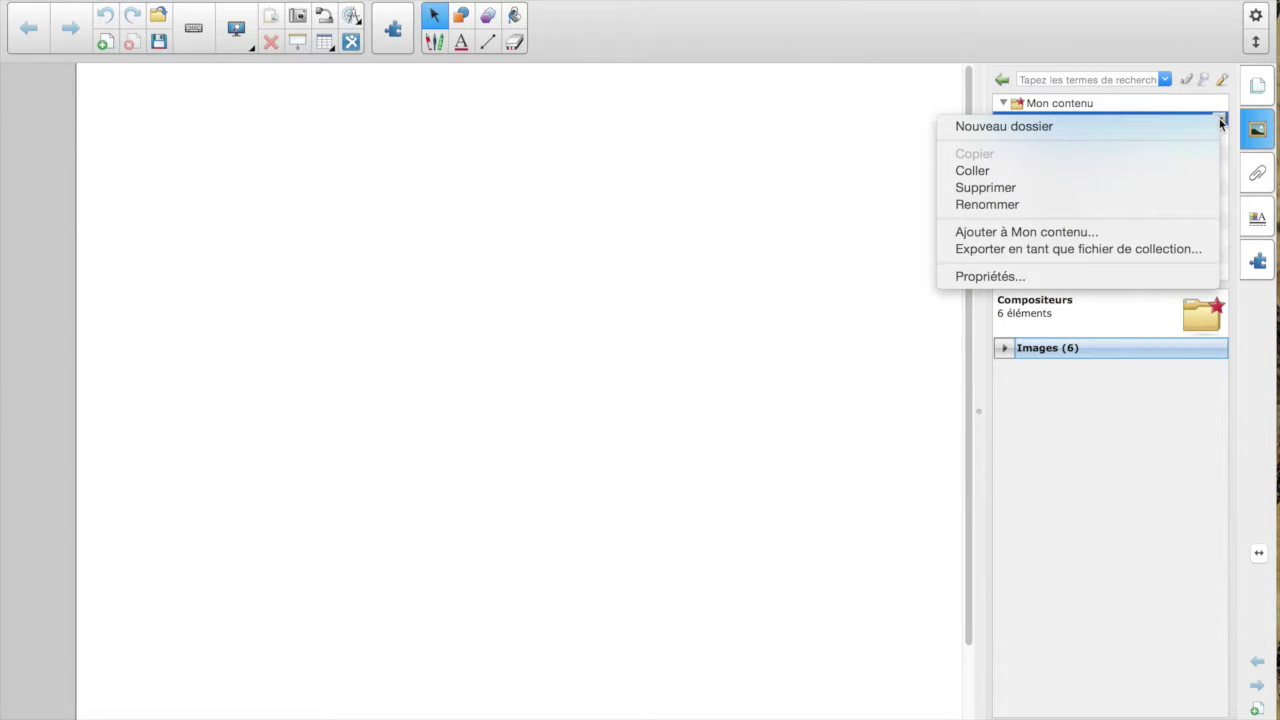
{"action": "left_click", "coordinate": [1104, 100]}
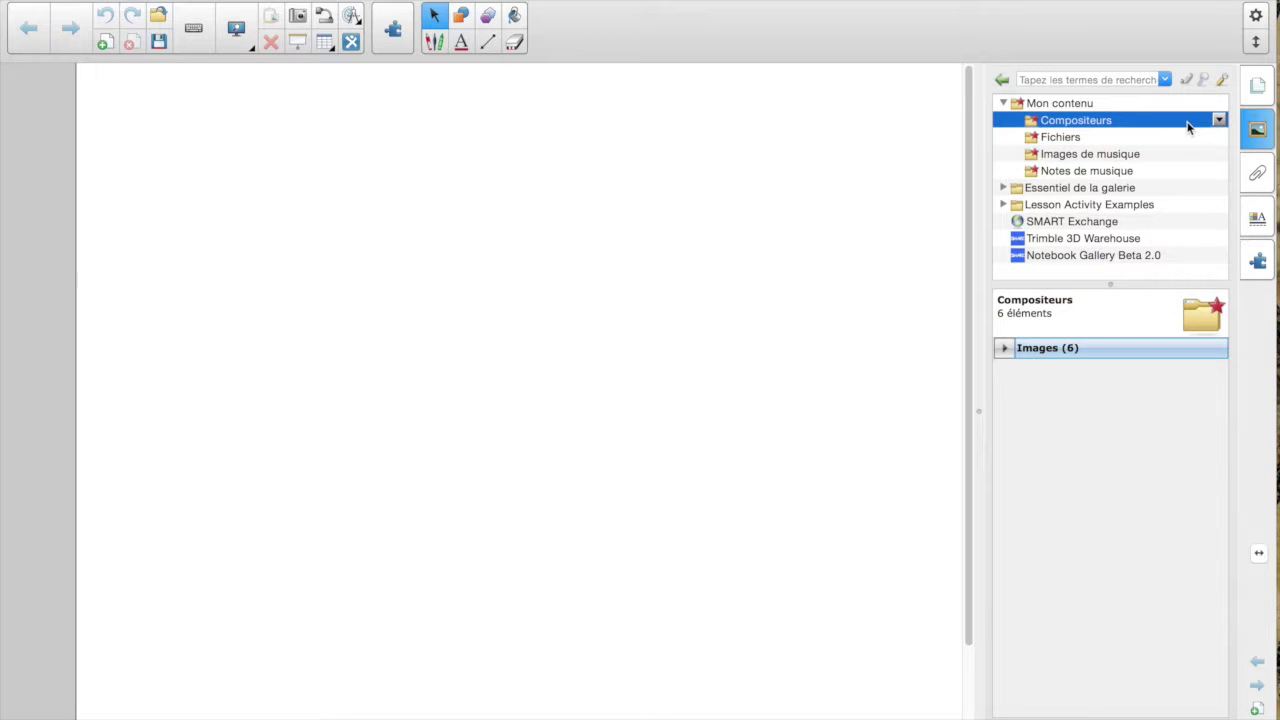
{"action": "left_click", "coordinate": [1075, 104]}
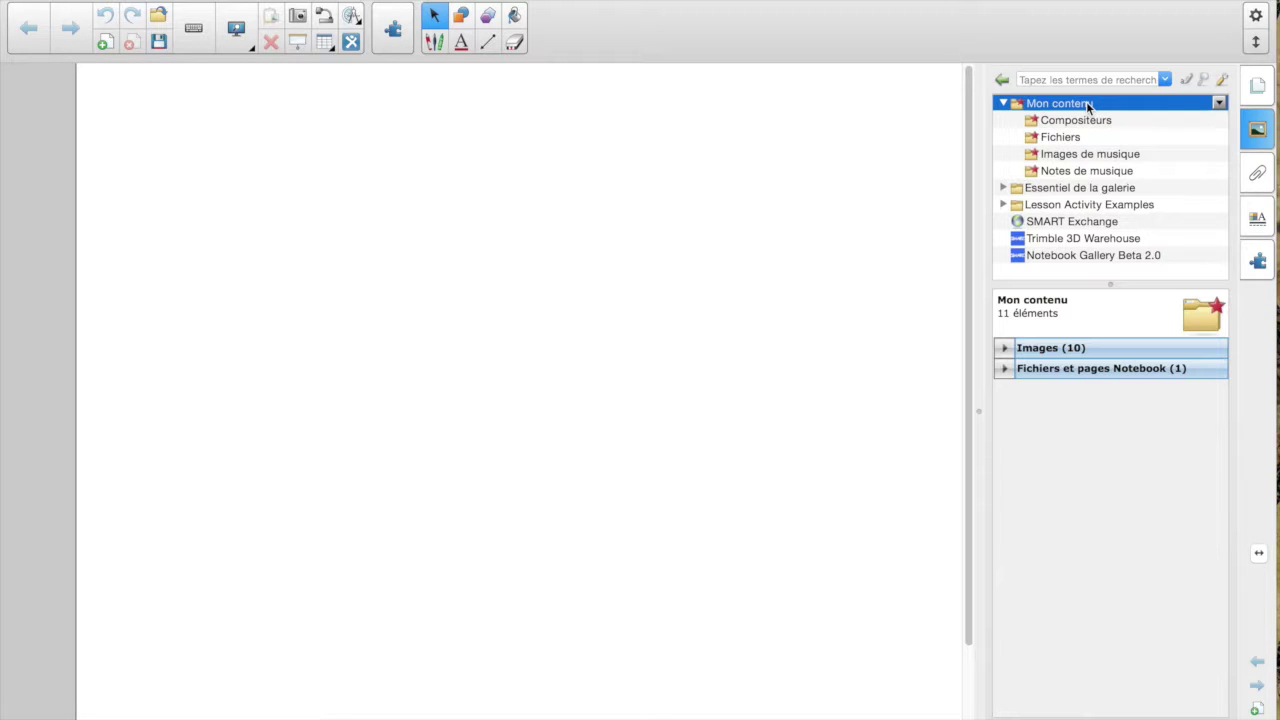
{"action": "left_click", "coordinate": [1103, 172]}
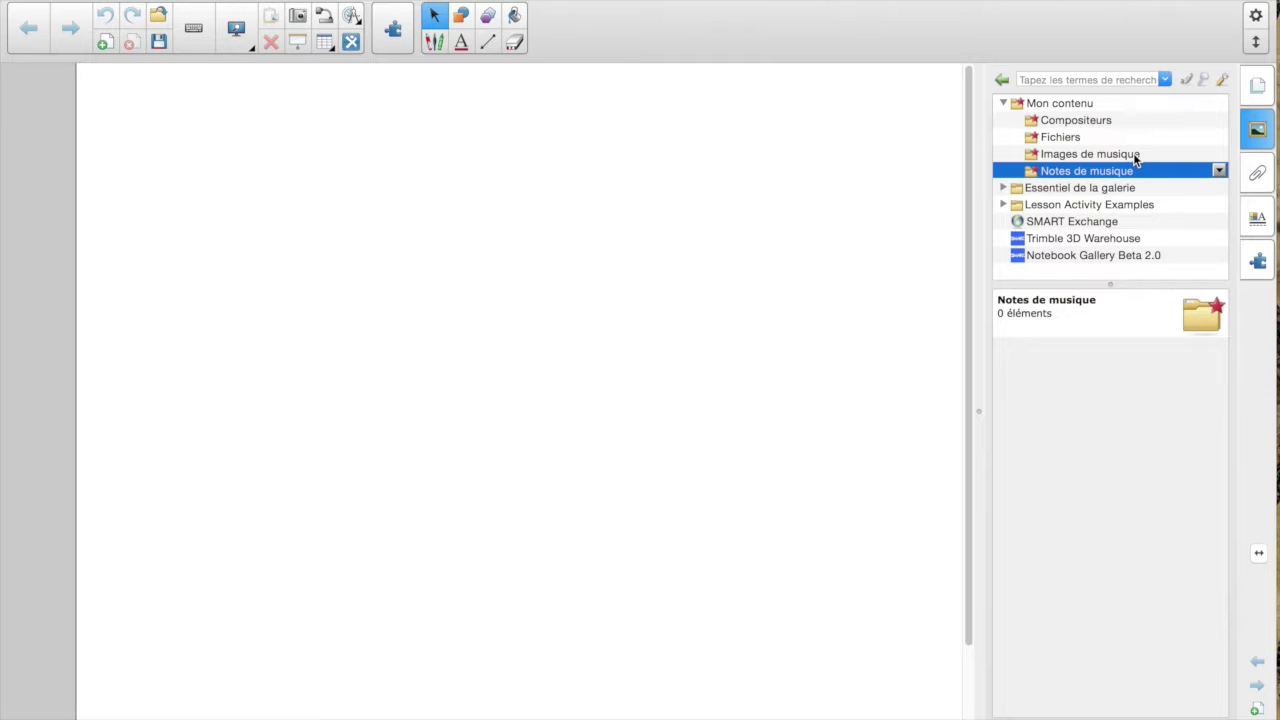
{"action": "left_click", "coordinate": [1086, 121]}
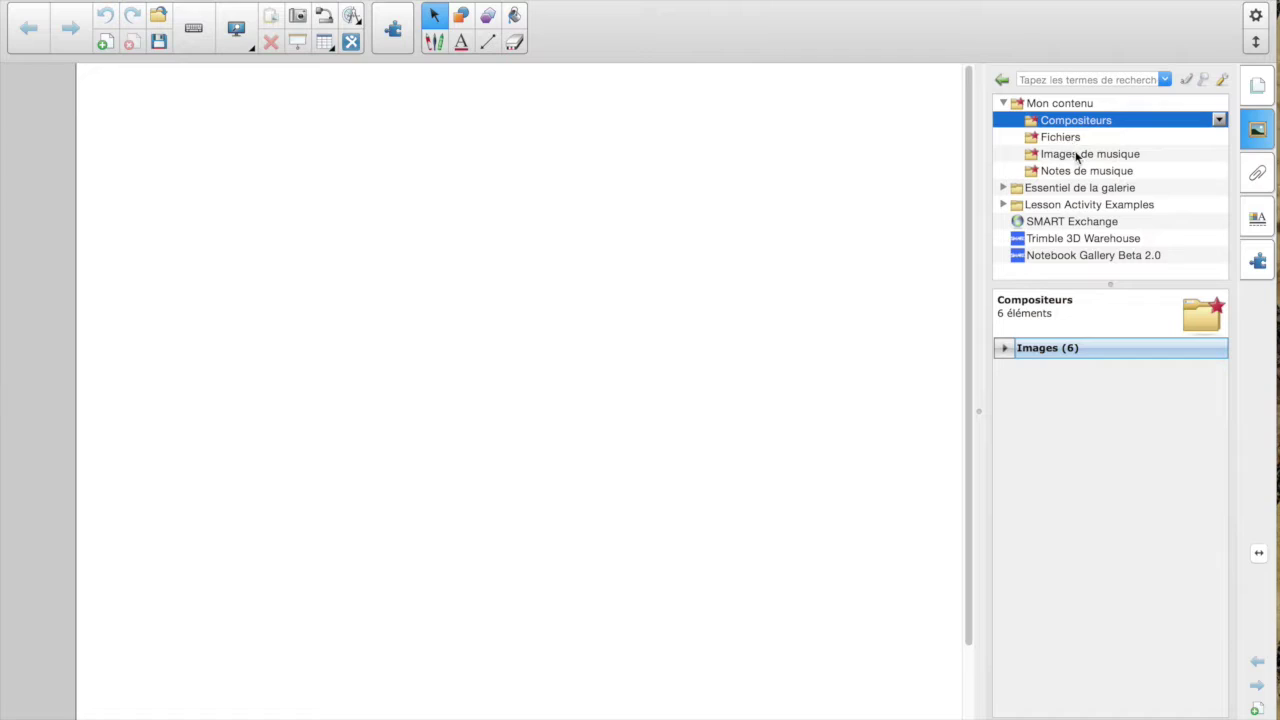
{"action": "left_click", "coordinate": [1077, 155]}
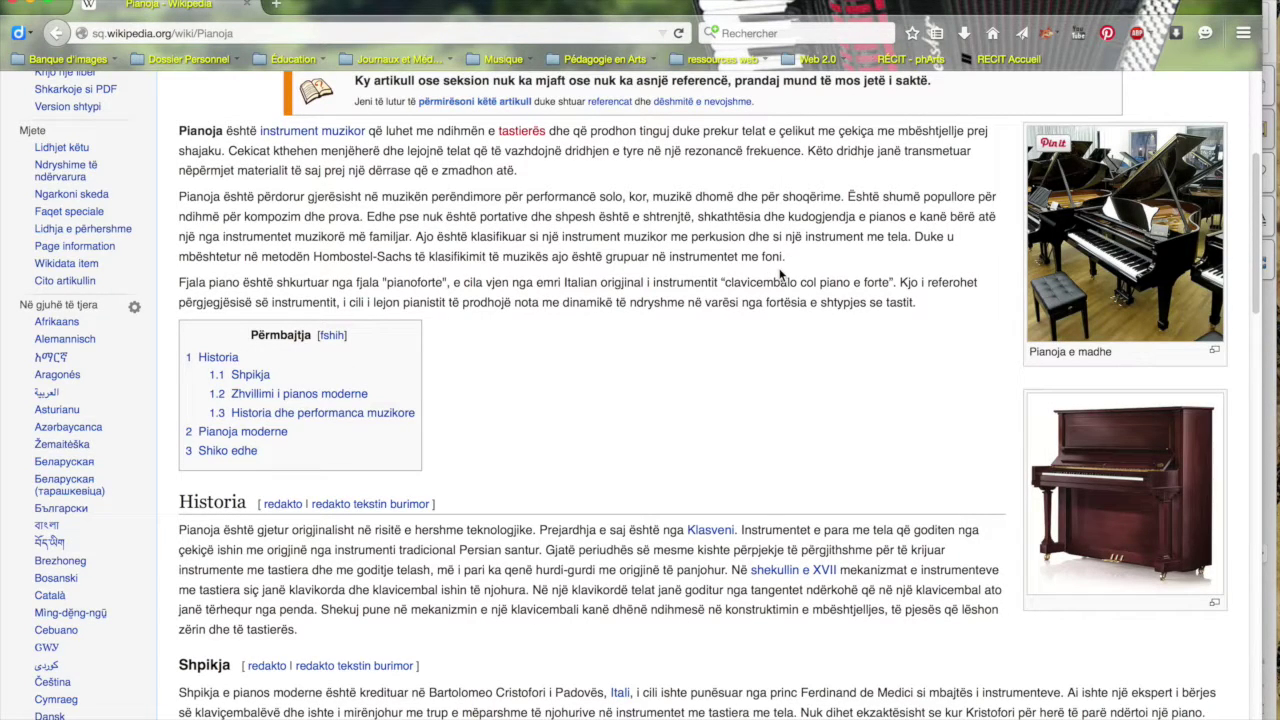
Switch to the web browser and search Google Images for "Piano".
{"action": "scroll", "coordinate": [703, 186], "scroll_direction": "up", "scroll_amount": 3}
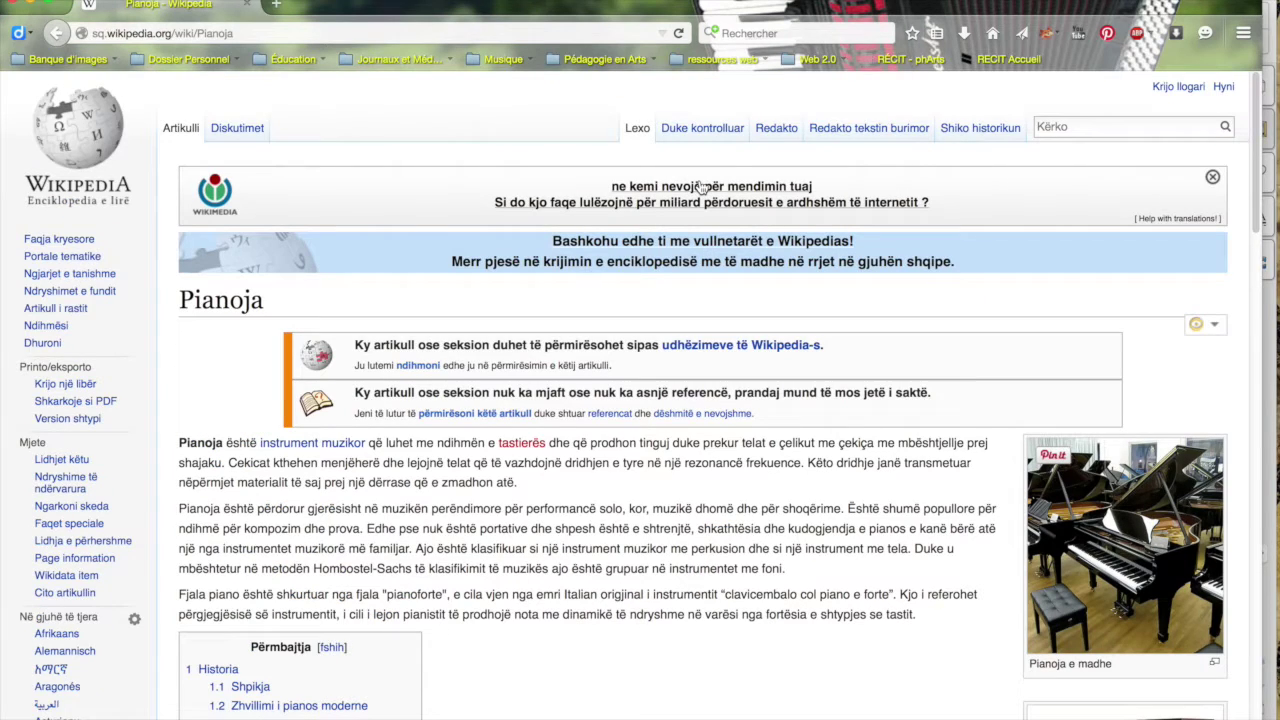
{"action": "left_click", "coordinate": [758, 33]}
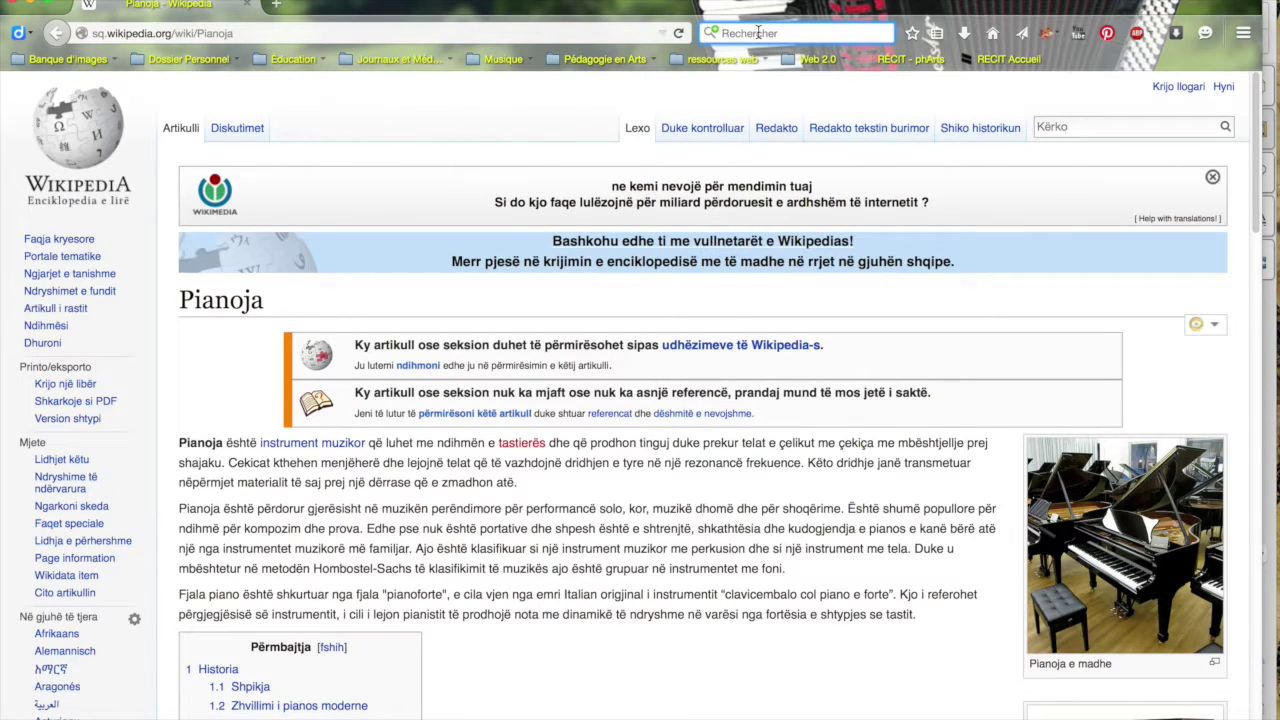
{"action": "type", "text": "Piano"}
{"action": "key", "text": "Return"}
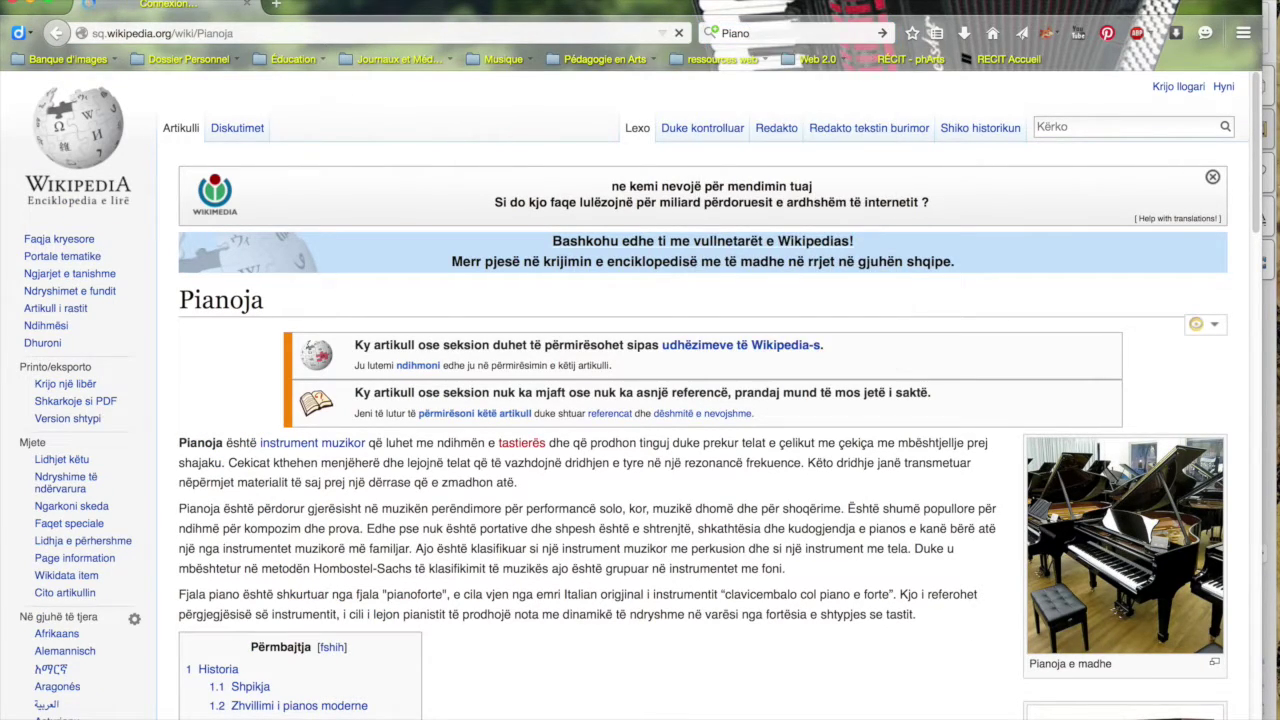
{"action": "left_click", "coordinate": [193, 152]}
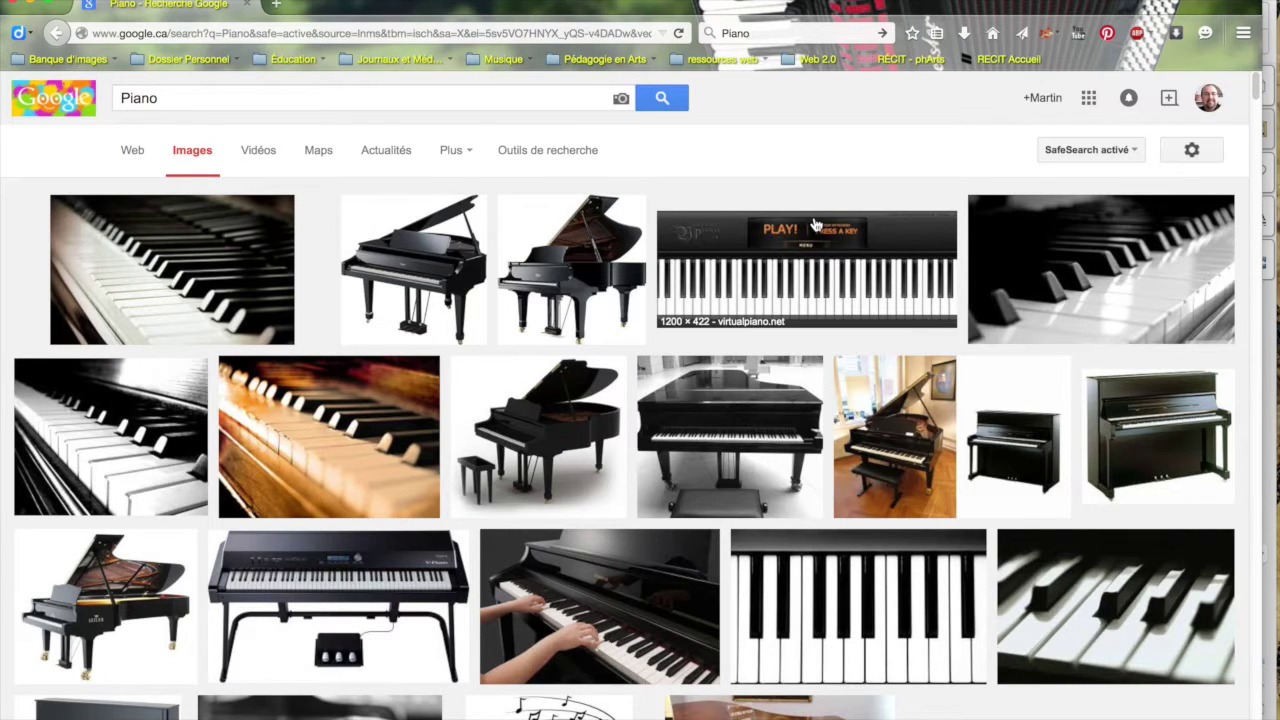
Use the advanced image search to limit the piano results to usage rights "libre de droits d'usage ou de distribution".
{"action": "left_click", "coordinate": [1193, 150]}
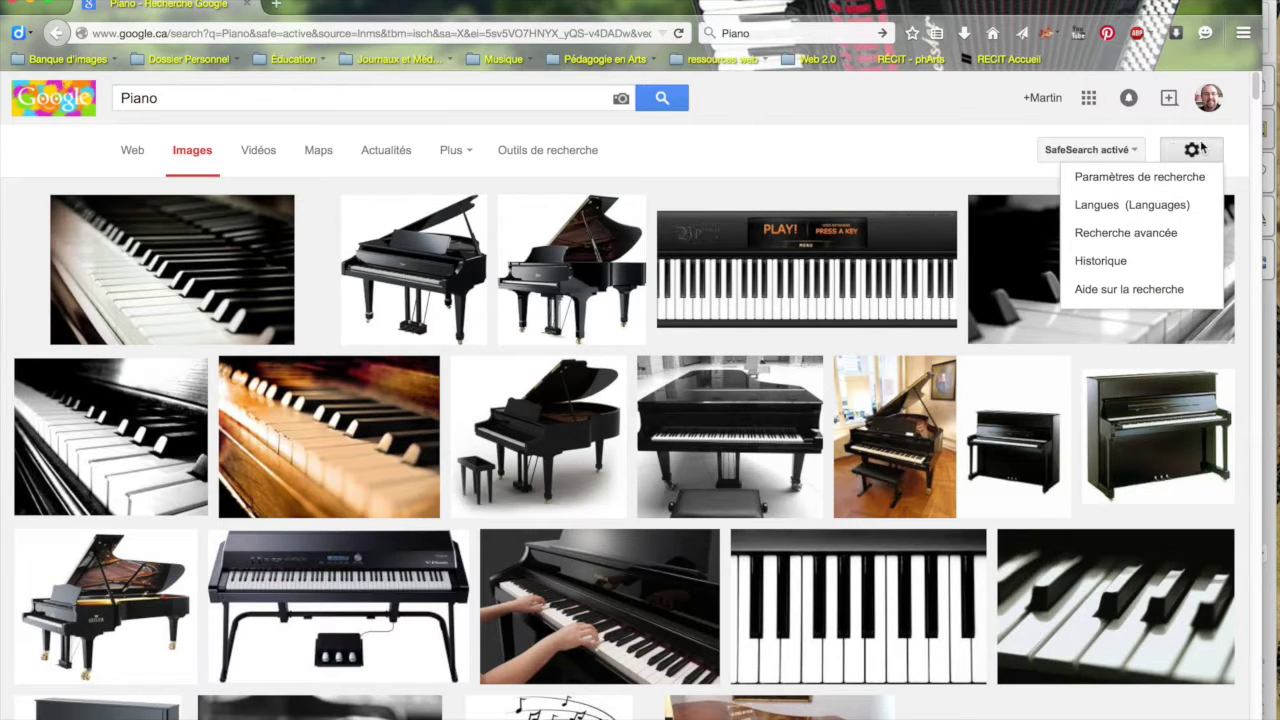
{"action": "left_click", "coordinate": [1142, 236]}
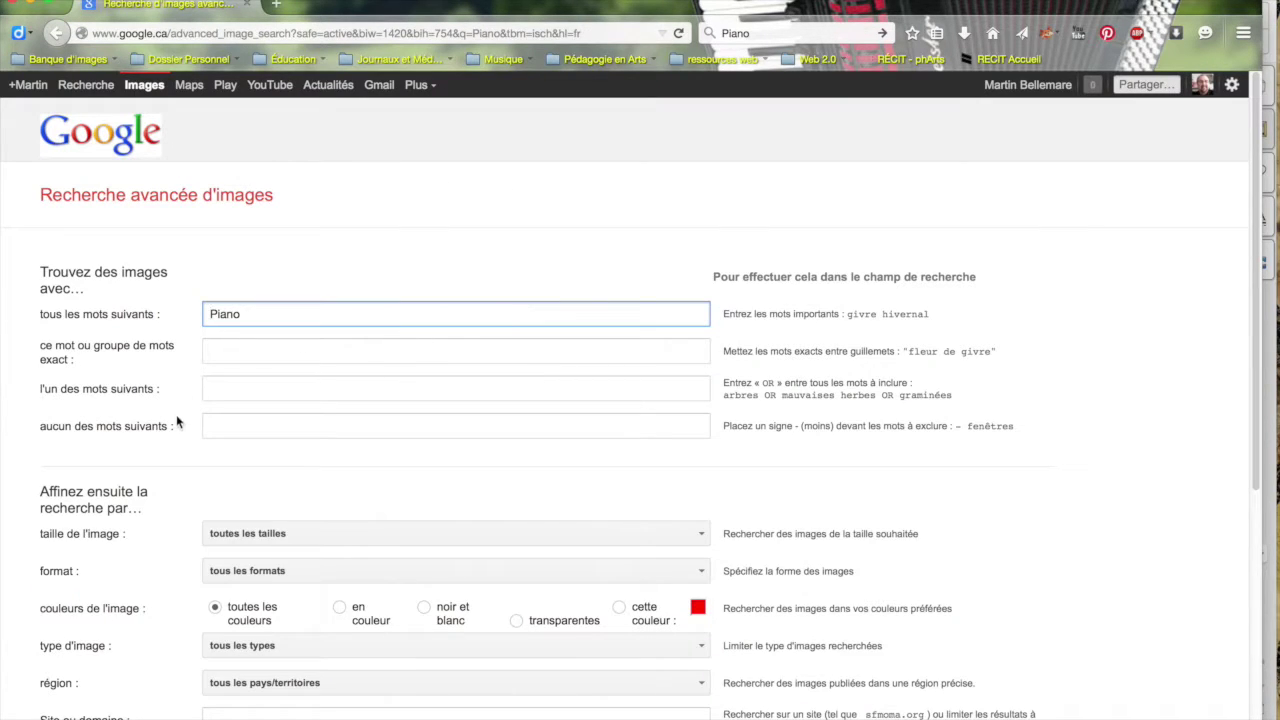
{"action": "scroll", "coordinate": [190, 420], "scroll_direction": "down", "scroll_amount": 5}
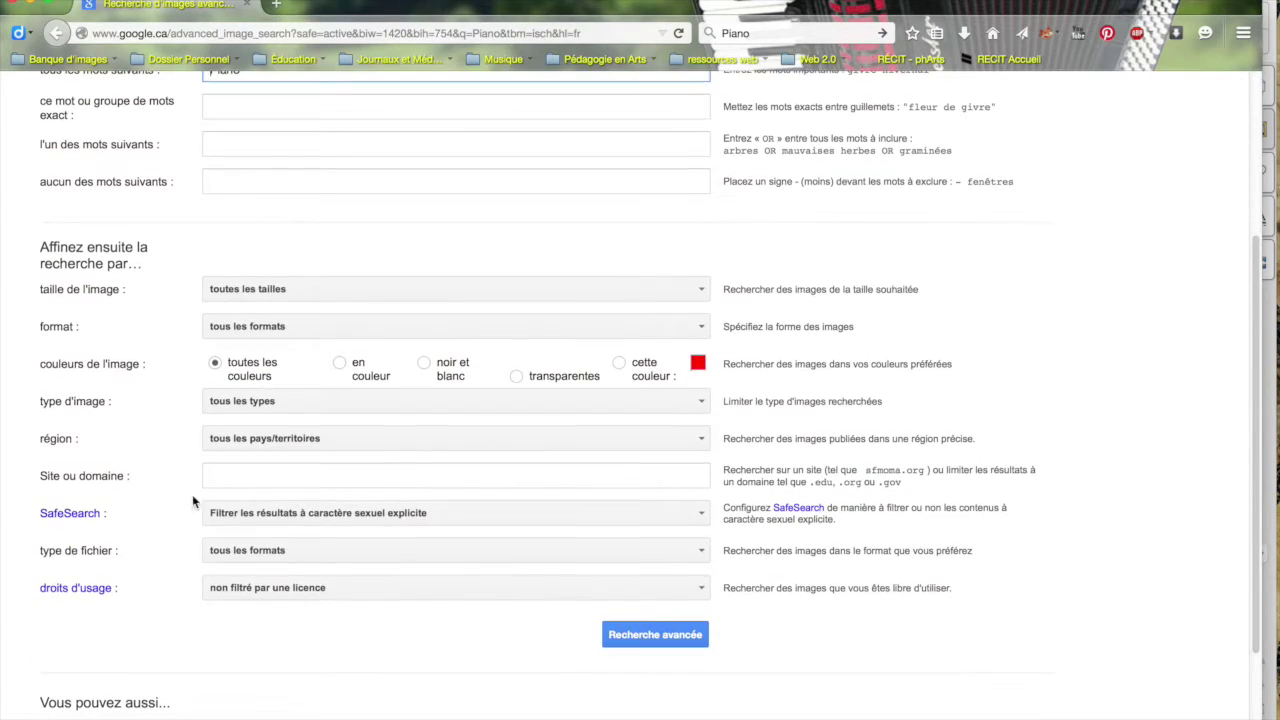
{"action": "left_click", "coordinate": [285, 590]}
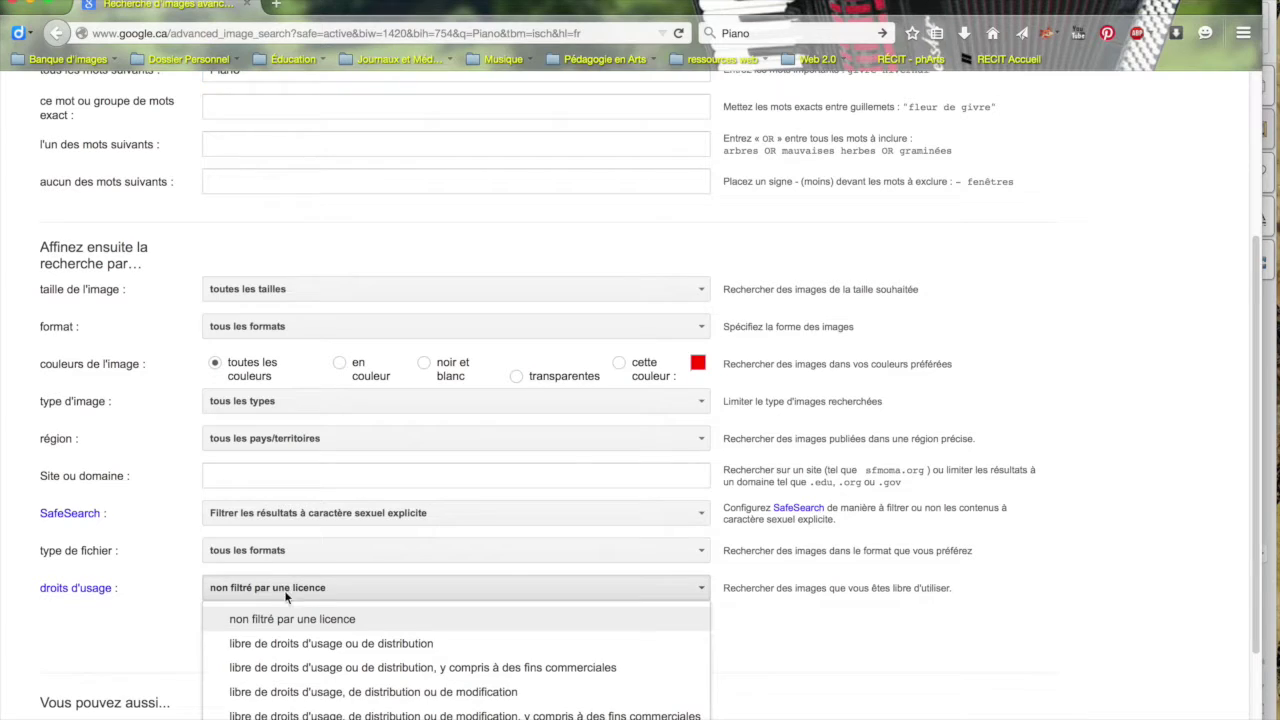
{"action": "left_click", "coordinate": [287, 648]}
{"action": "left_click", "coordinate": [662, 636]}
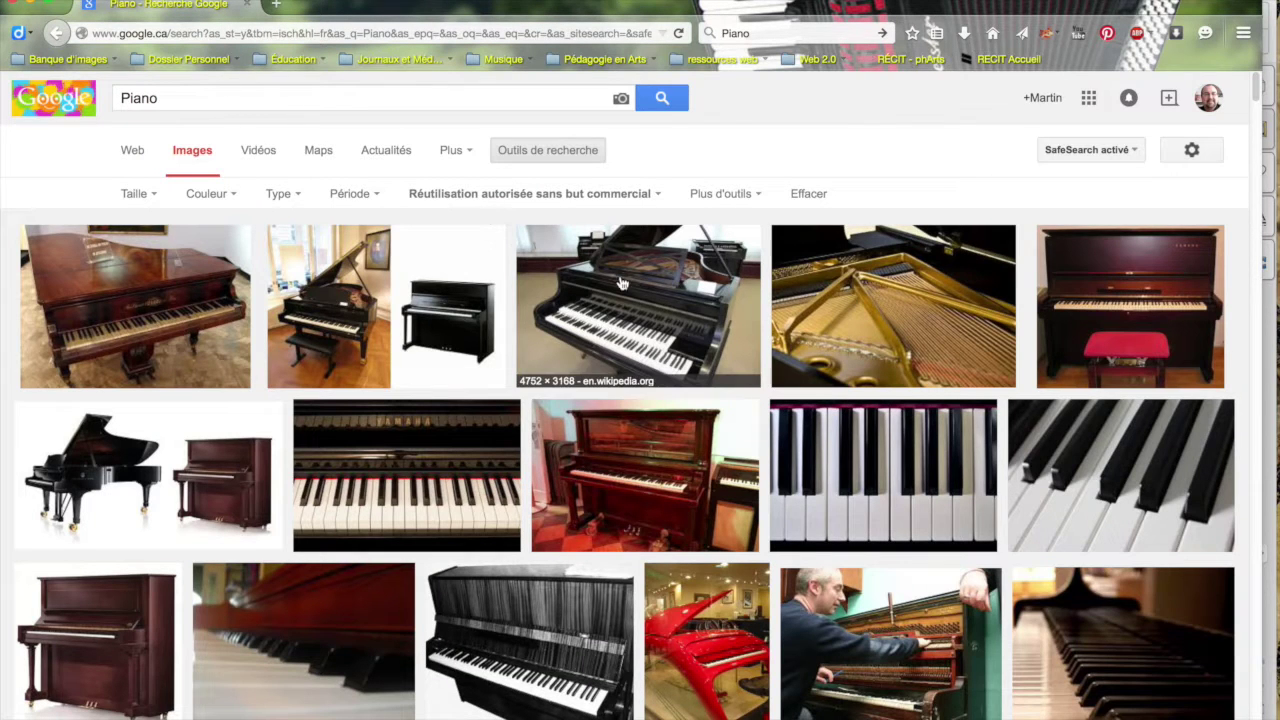
Open the Wikimedia Commons source page of the red Lyon & Healy upright piano image from the results.
{"action": "scroll", "coordinate": [735, 282], "scroll_direction": "down", "scroll_amount": 2}
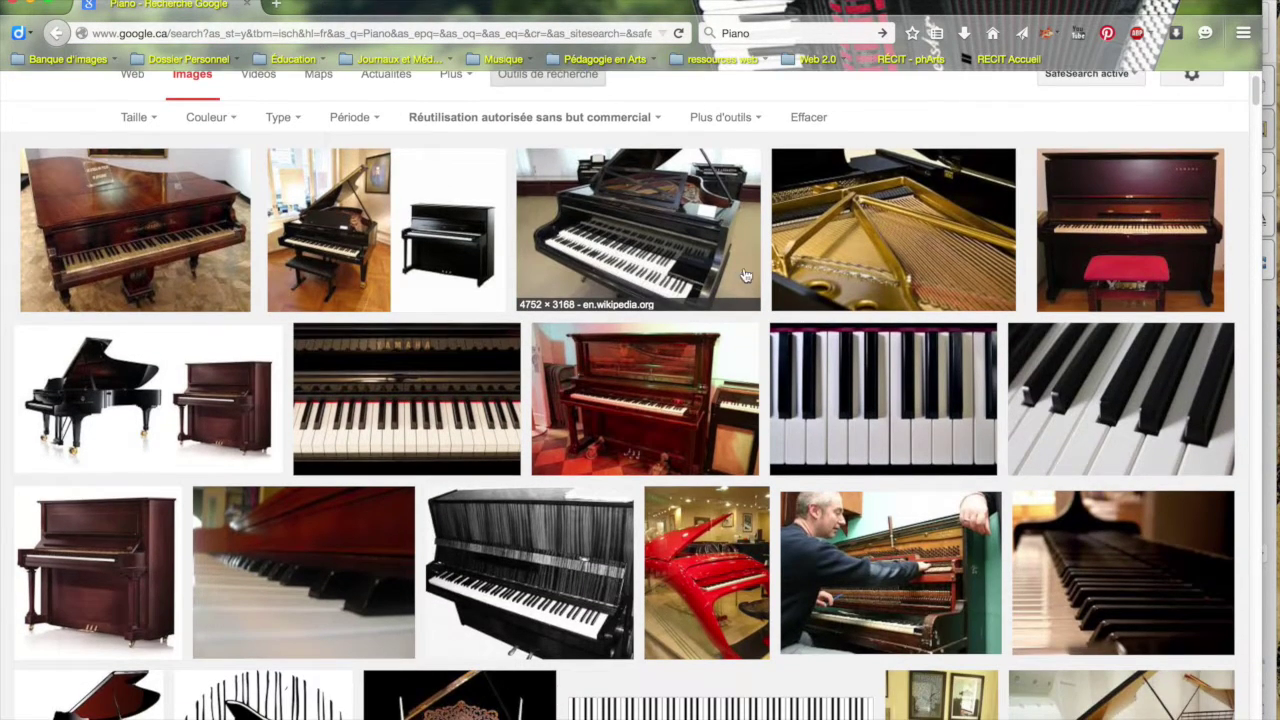
{"action": "scroll", "coordinate": [745, 275], "scroll_direction": "down", "scroll_amount": 4}
{"action": "left_click", "coordinate": [591, 255]}
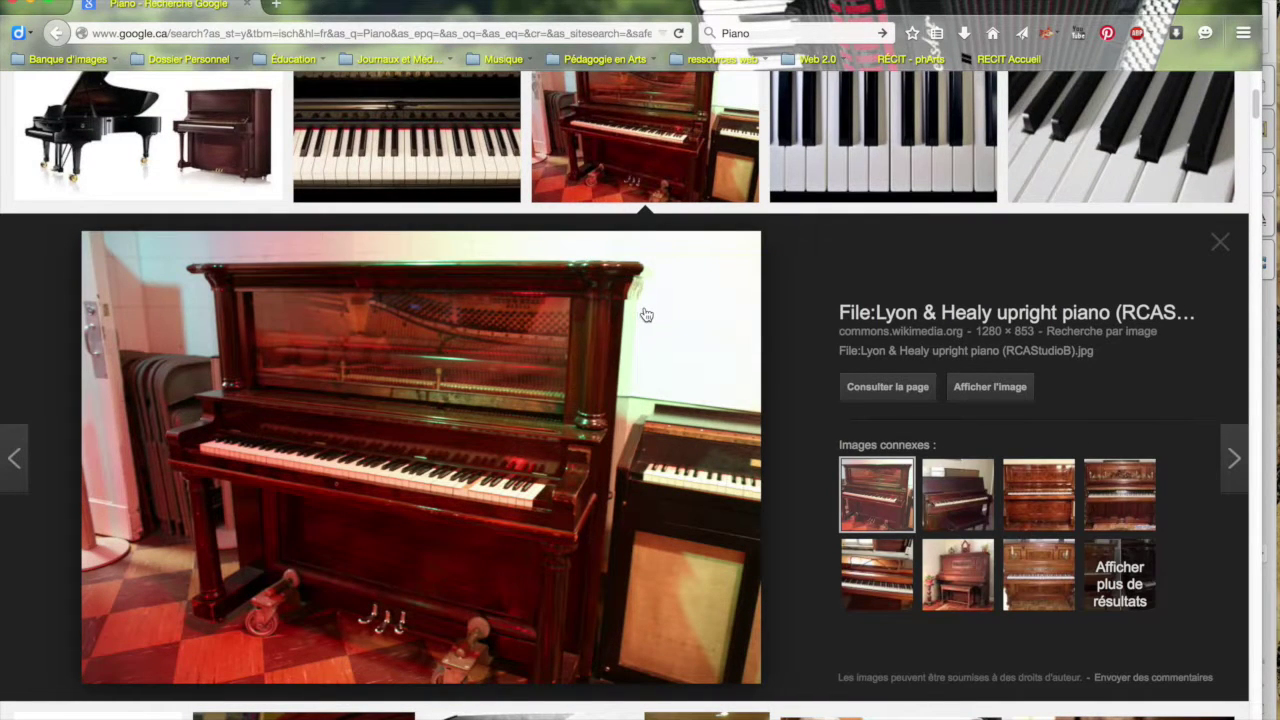
{"action": "left_click", "coordinate": [463, 422]}
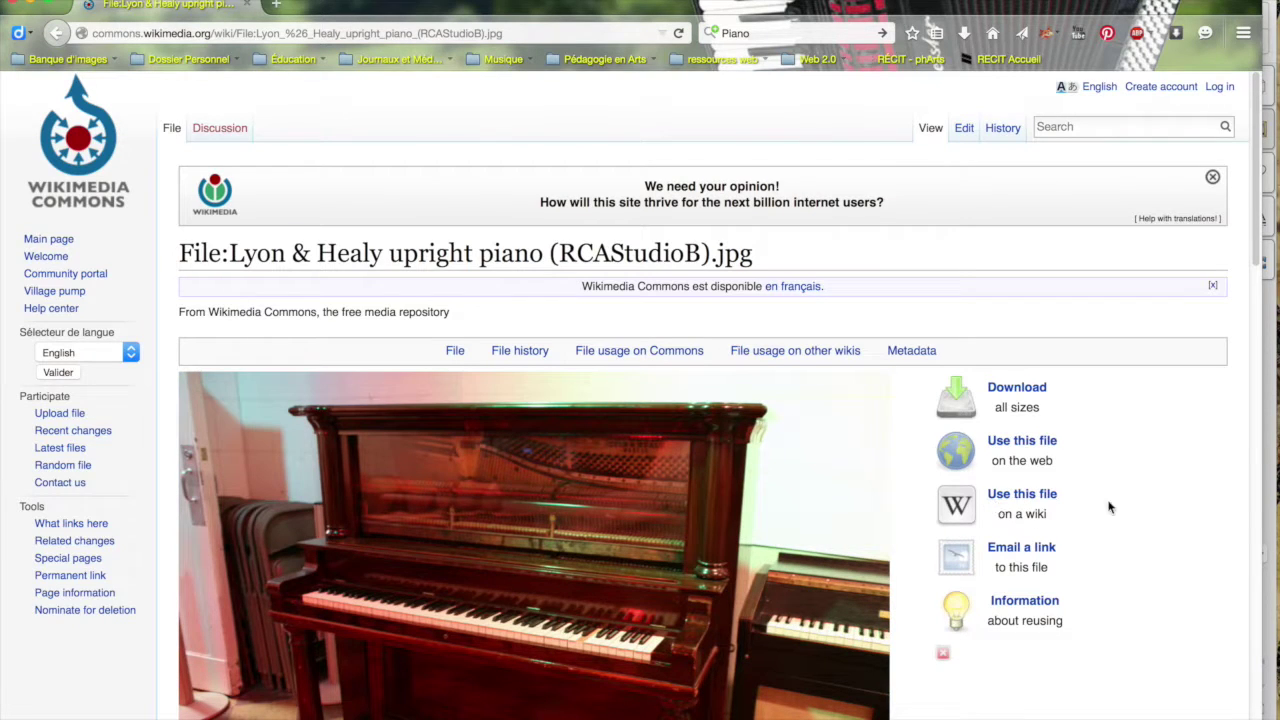
Copy the Lyon & Healy upright piano image from its Wikimedia Commons page.
{"action": "scroll", "coordinate": [1150, 504], "scroll_direction": "down", "scroll_amount": 3}
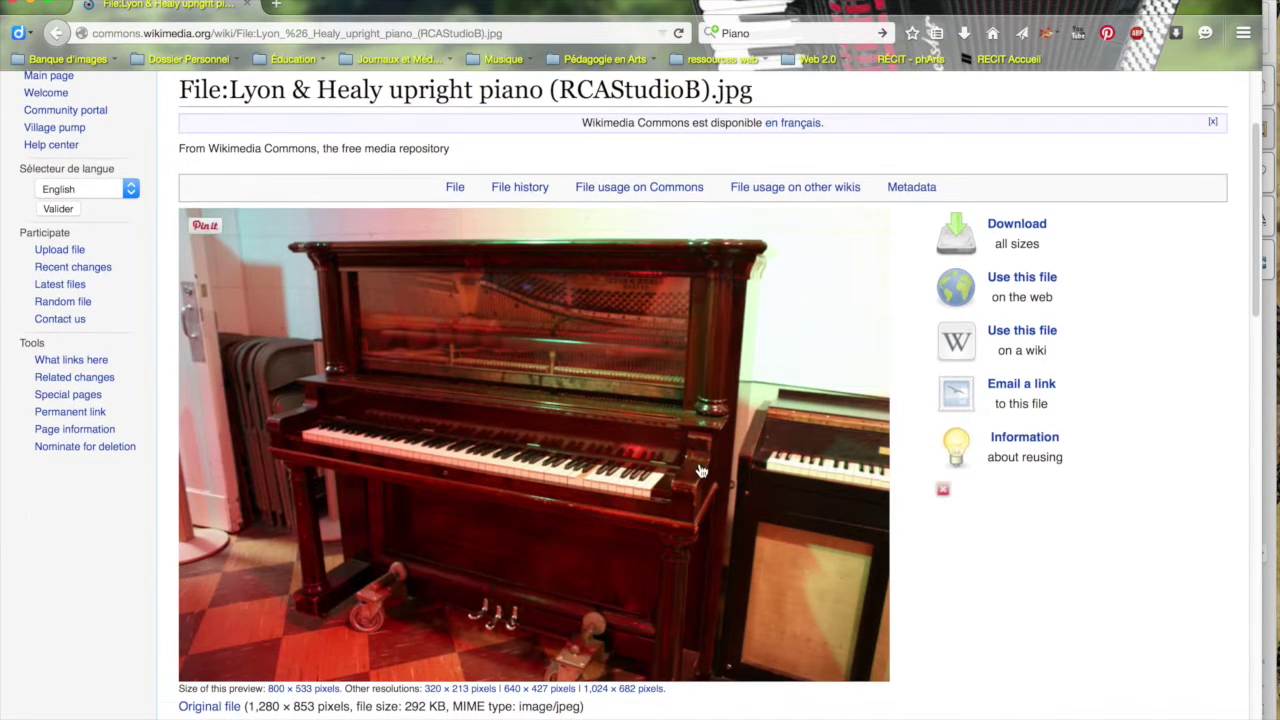
{"action": "right_click", "coordinate": [533, 396]}
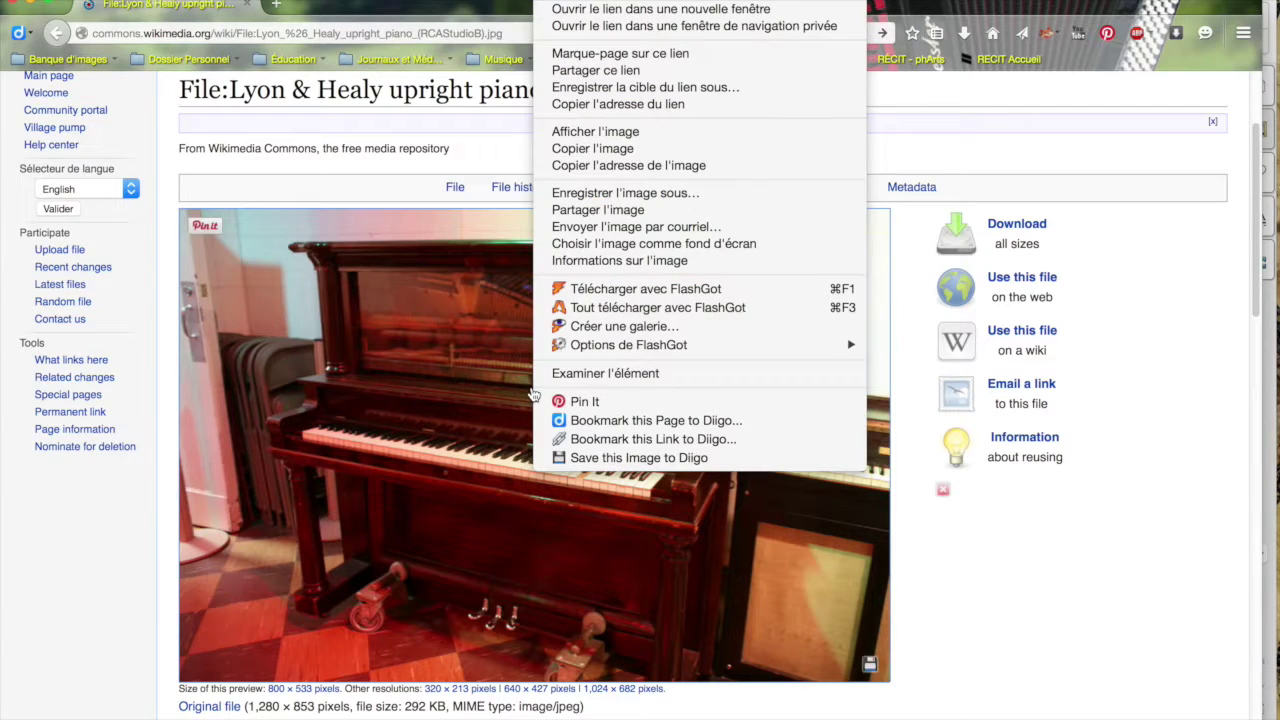
{"action": "left_click", "coordinate": [573, 150]}
Switch back to SMART Notebook, paste the copied piano image into the Images de musique folder and expand its image list.
{"action": "mouse_move", "coordinate": [1272, 300]}
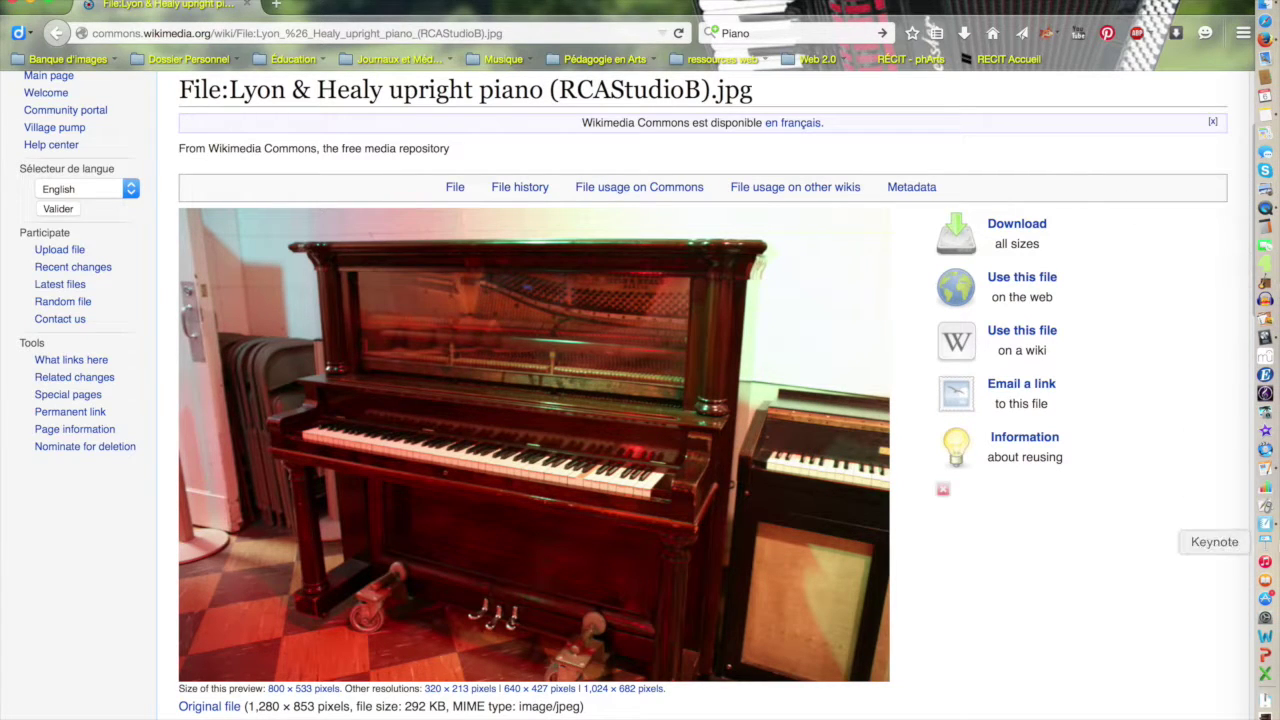
{"action": "left_click", "coordinate": [1266, 530]}
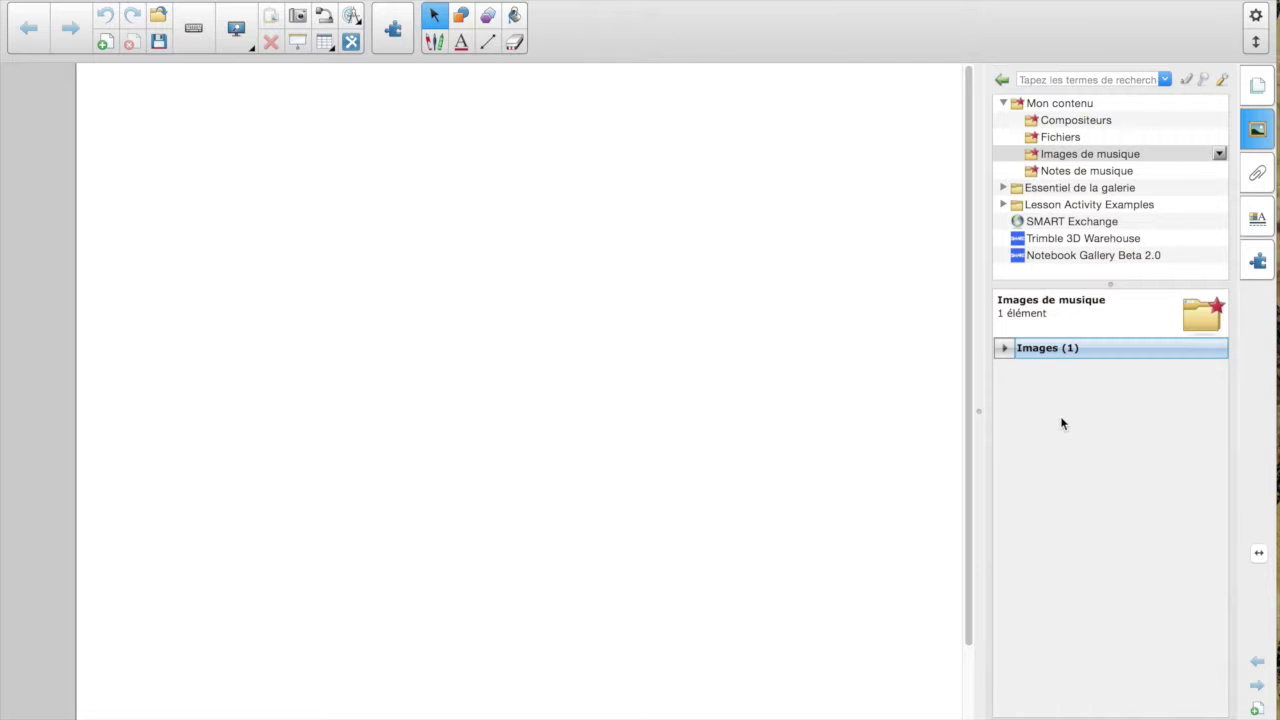
{"action": "left_click", "coordinate": [1218, 155]}
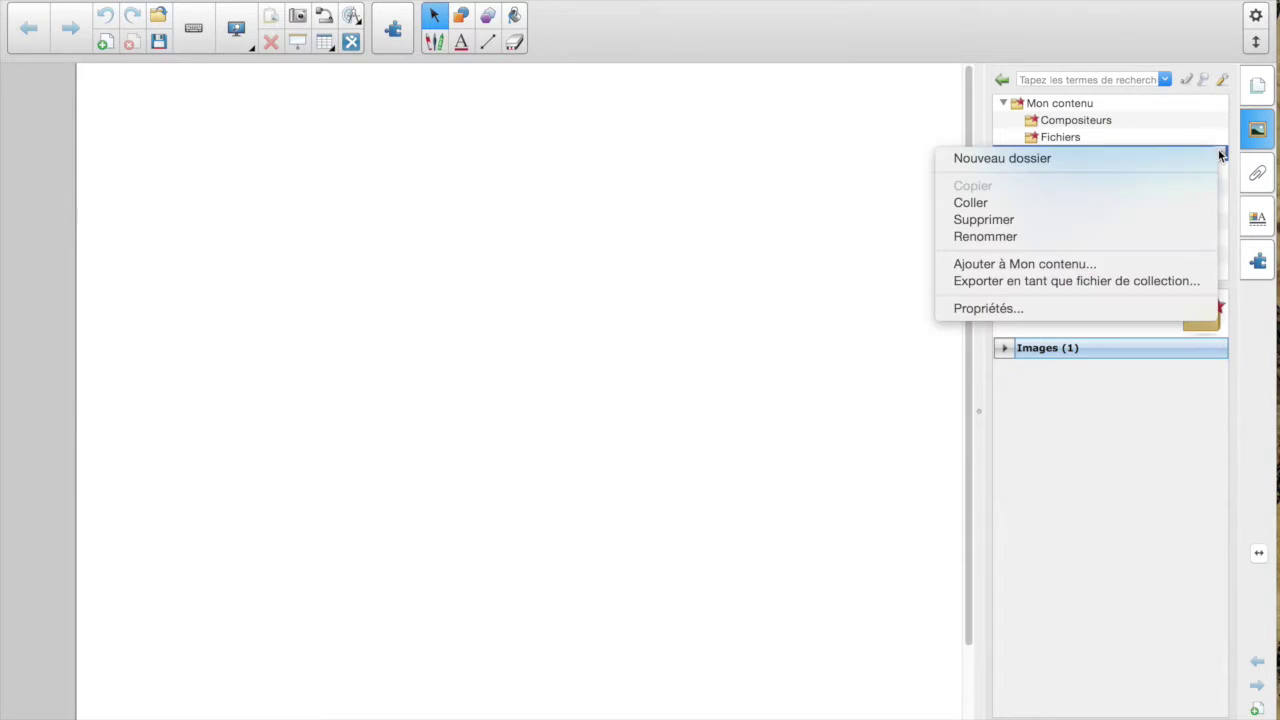
{"action": "left_click", "coordinate": [1020, 203]}
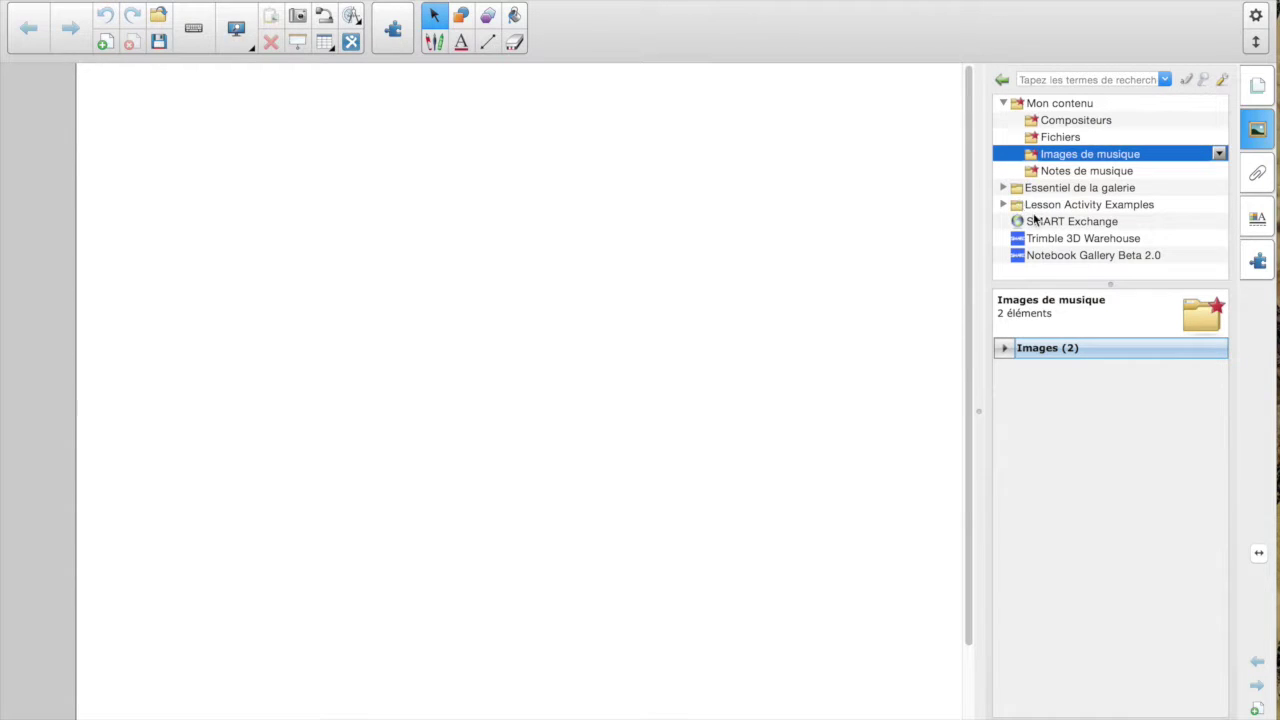
{"action": "left_click", "coordinate": [1003, 348]}
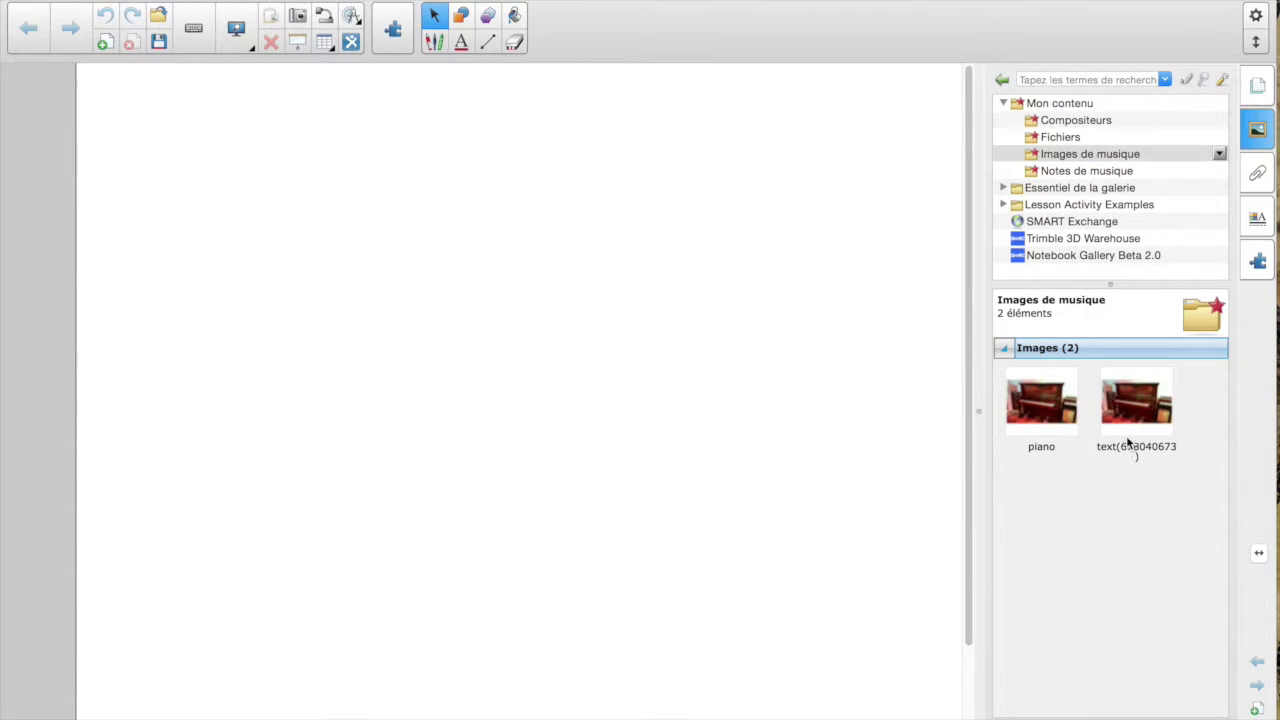
Rename the newly pasted piano image, the second one in the Images de musique folder, as Piano2.
{"action": "left_click", "coordinate": [1131, 401]}
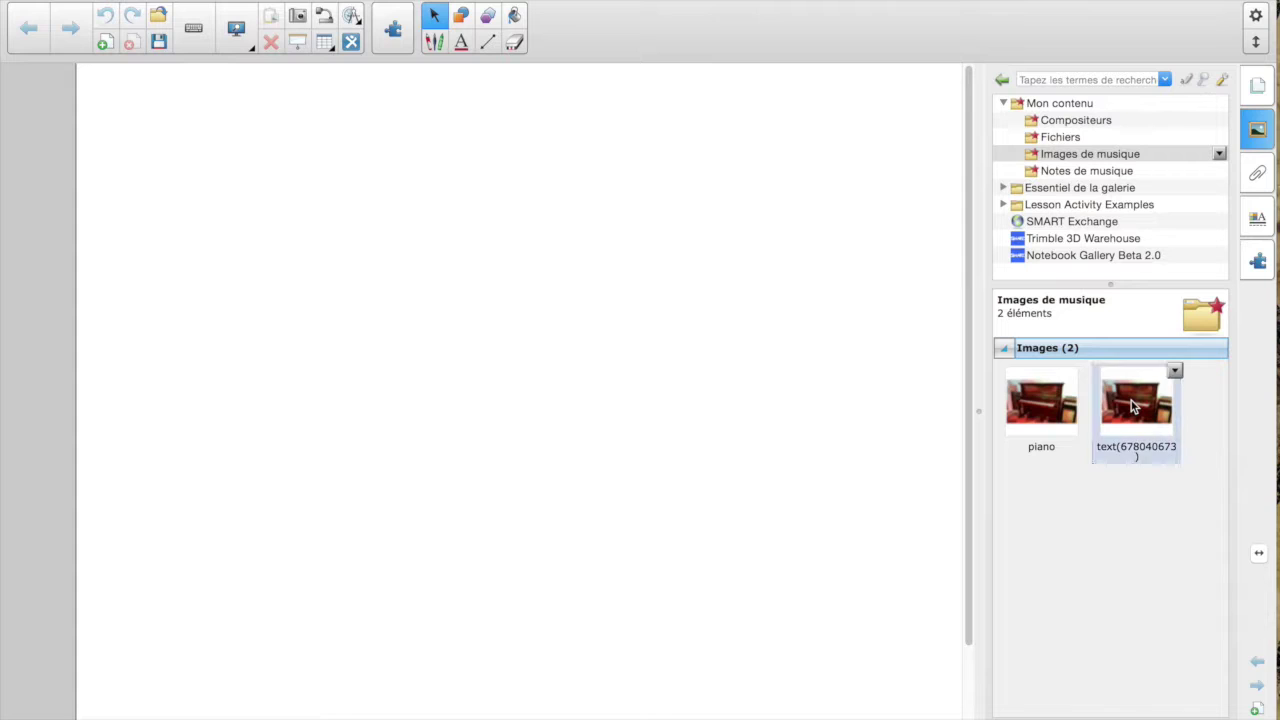
{"action": "left_click", "coordinate": [1174, 371]}
{"action": "left_click", "coordinate": [1076, 468]}
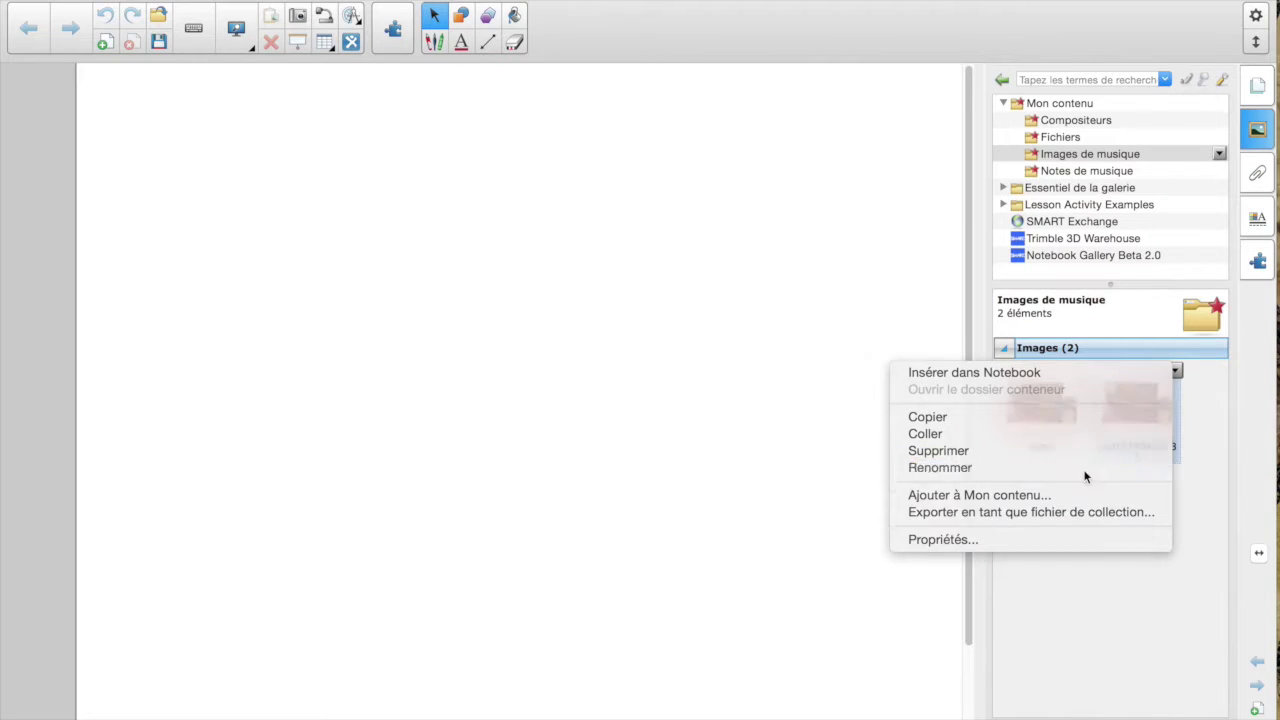
{"action": "type", "text": "Piano2"}
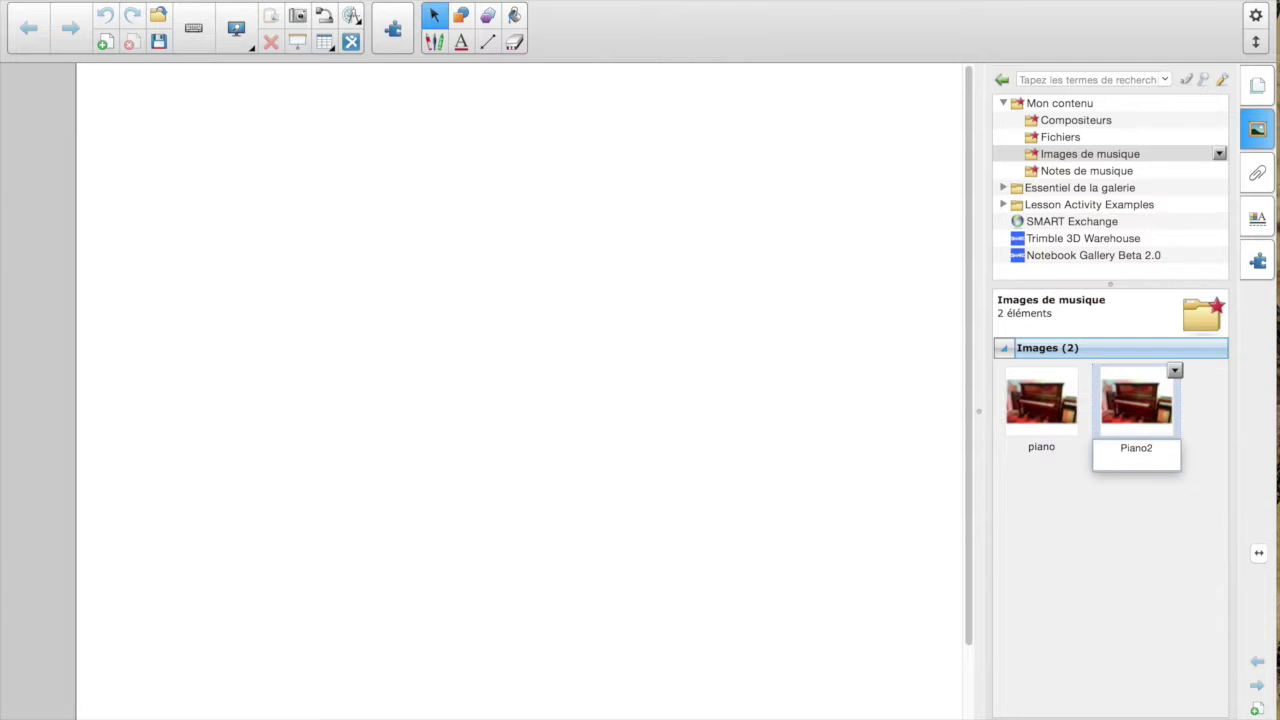
{"action": "key", "text": "Return"}
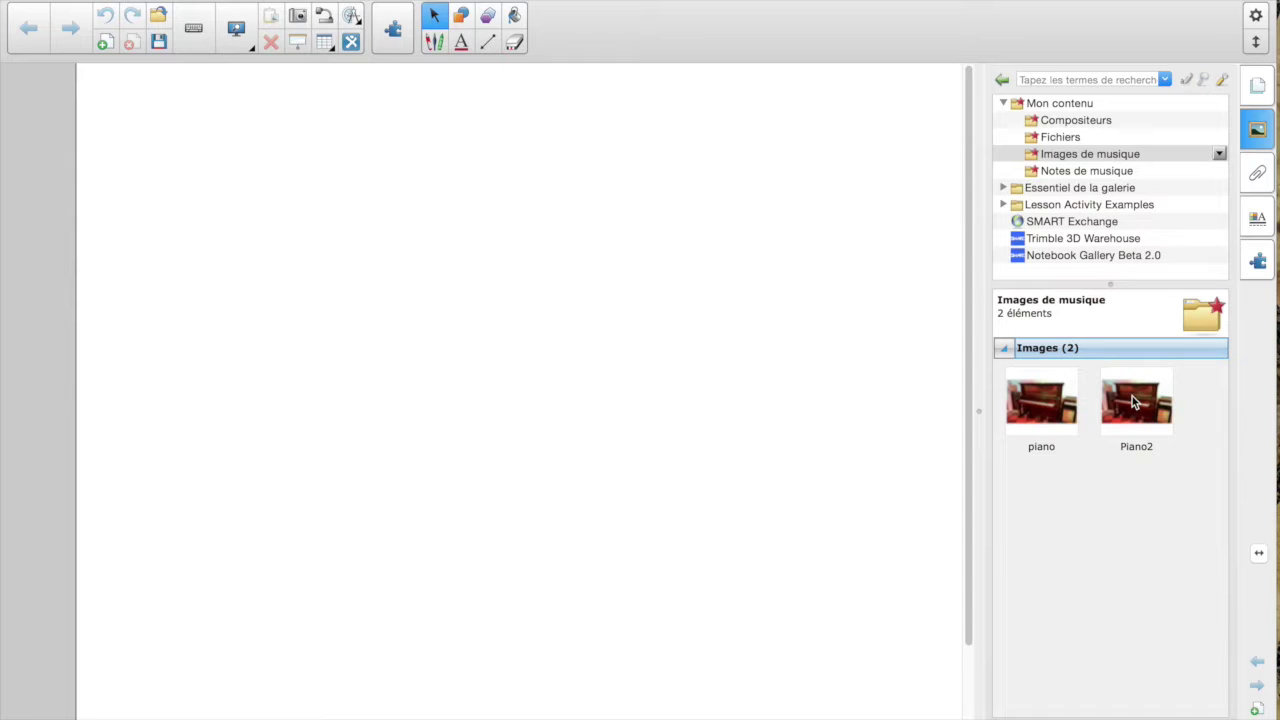
Place the Piano2 image from the gallery on the page, optimise its file size and select it.
{"action": "left_click_drag", "start_coordinate": [1135, 402], "coordinate": [549, 349]}
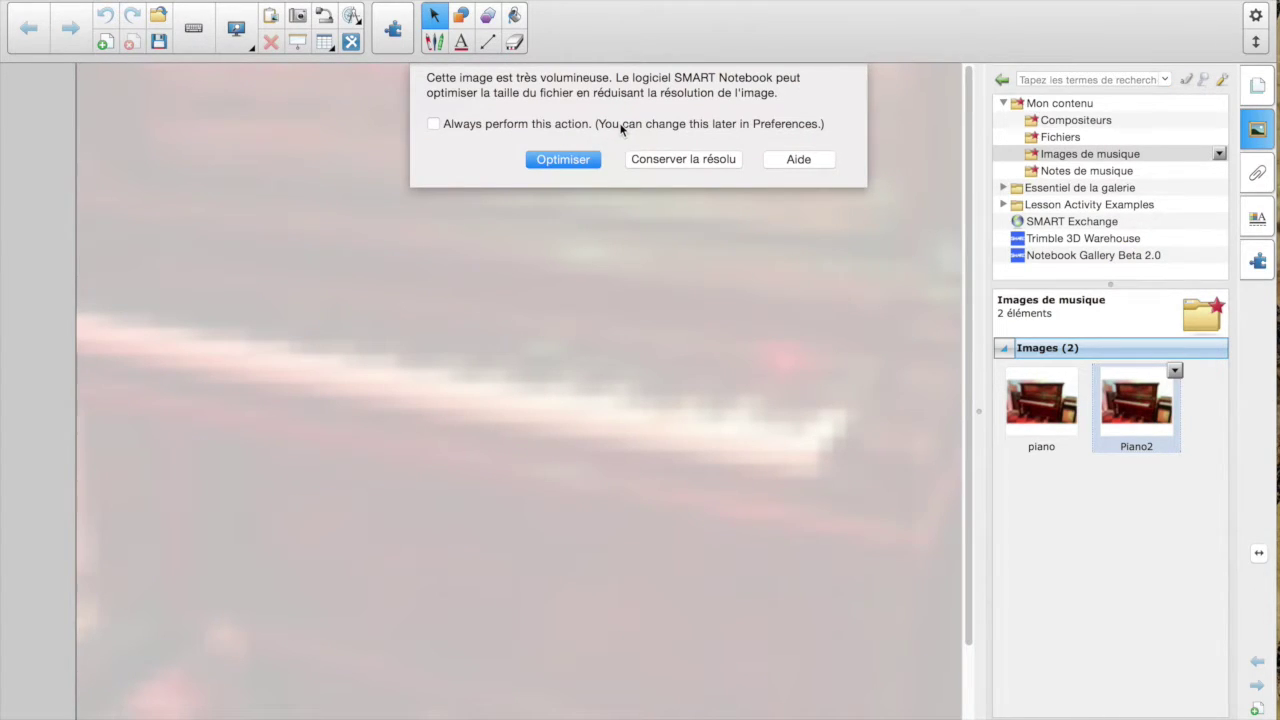
{"action": "left_click", "coordinate": [512, 129]}
{"action": "left_click", "coordinate": [580, 168]}
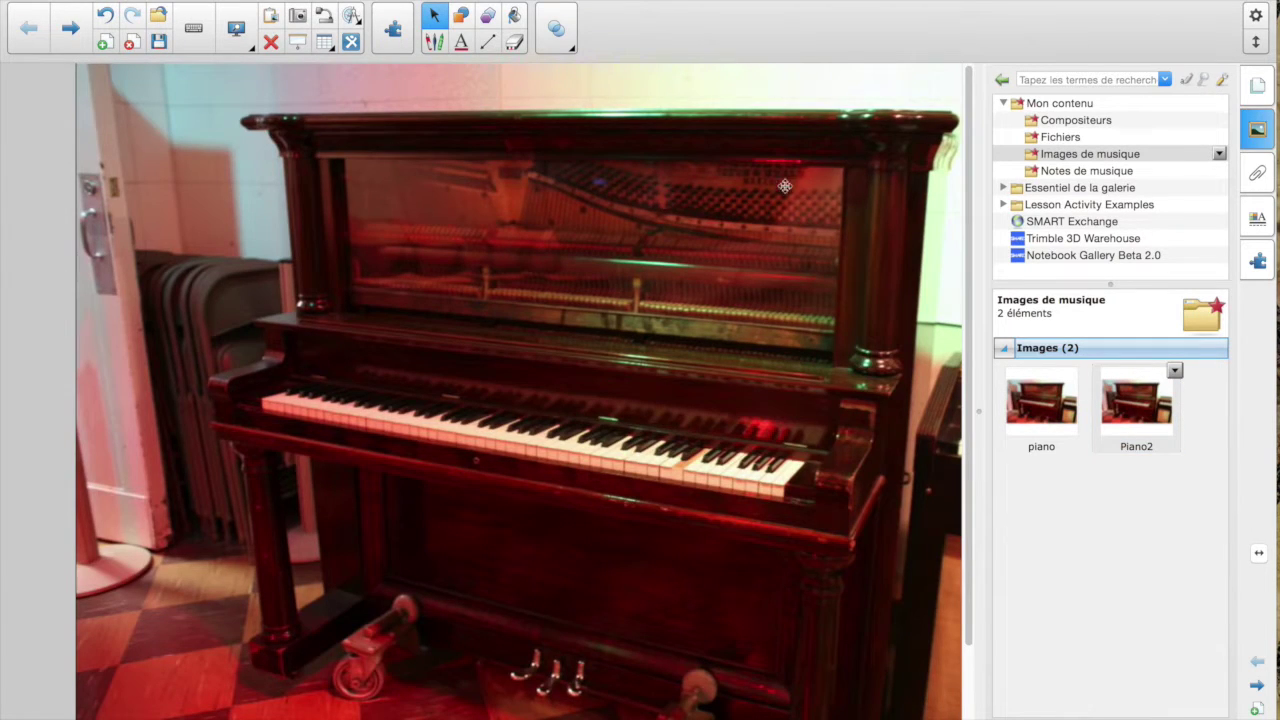
{"action": "left_click", "coordinate": [843, 481]}
{"action": "left_click_drag", "start_coordinate": [984, 644], "coordinate": [545, 228]}
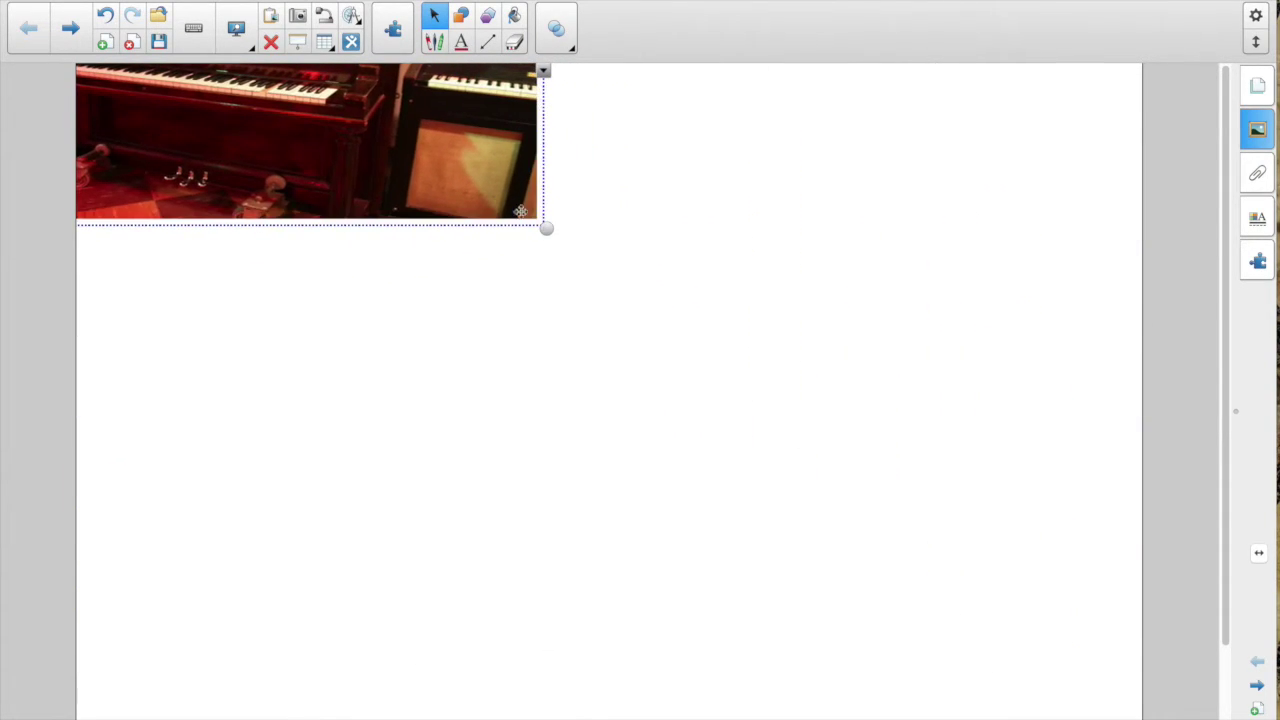
{"action": "key", "text": "ctrl+z"}
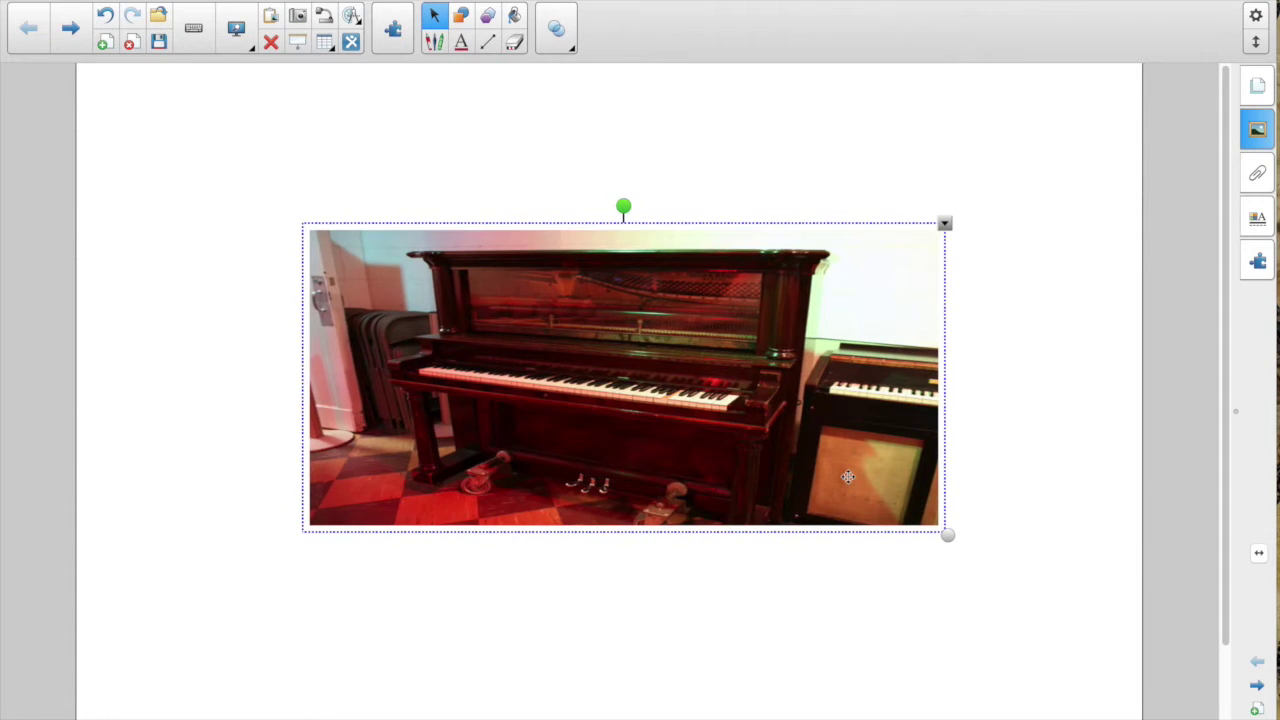
{"action": "key", "text": "ctrl+z"}
{"action": "key", "text": "ctrl+z"}
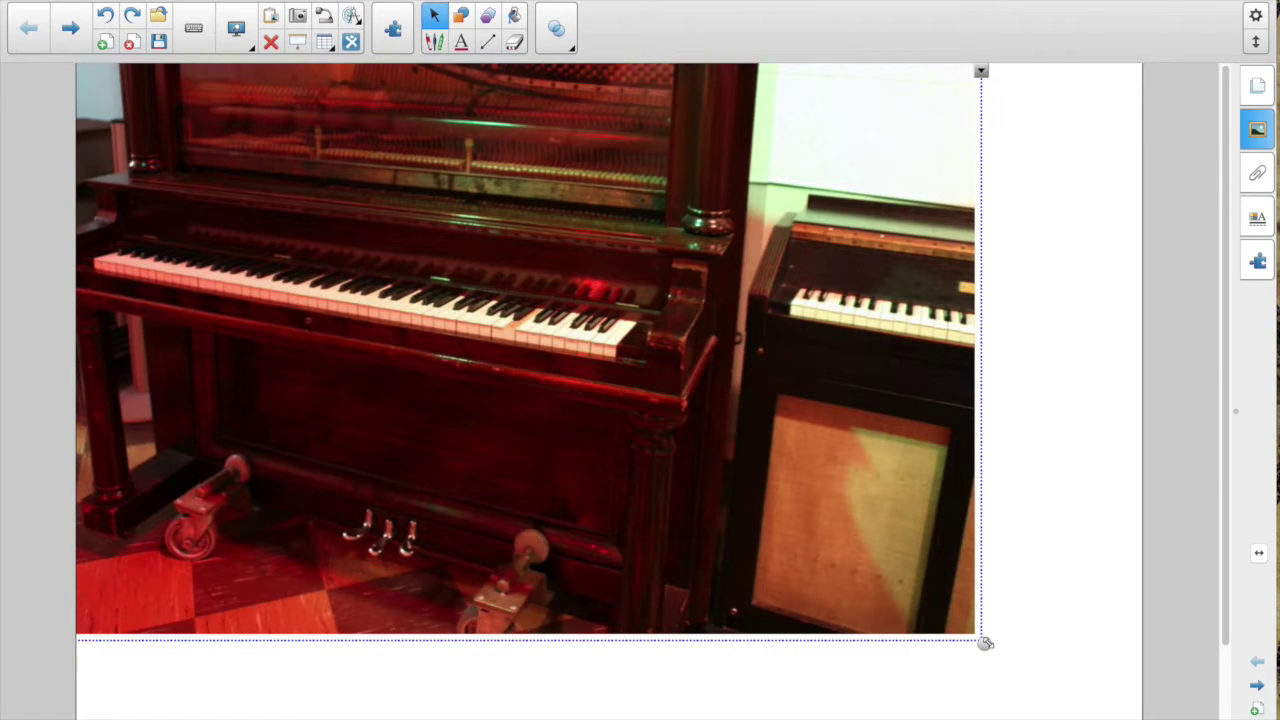
Shrink the piano picture proportionally to about two fifths of the page width and move it near the page's upper centre.
{"action": "left_click_drag", "start_coordinate": [984, 645], "coordinate": [345, 212]}
{"action": "key", "text": "ctrl+z"}
{"action": "left_click_drag", "start_coordinate": [743, 553], "coordinate": [736, 452]}
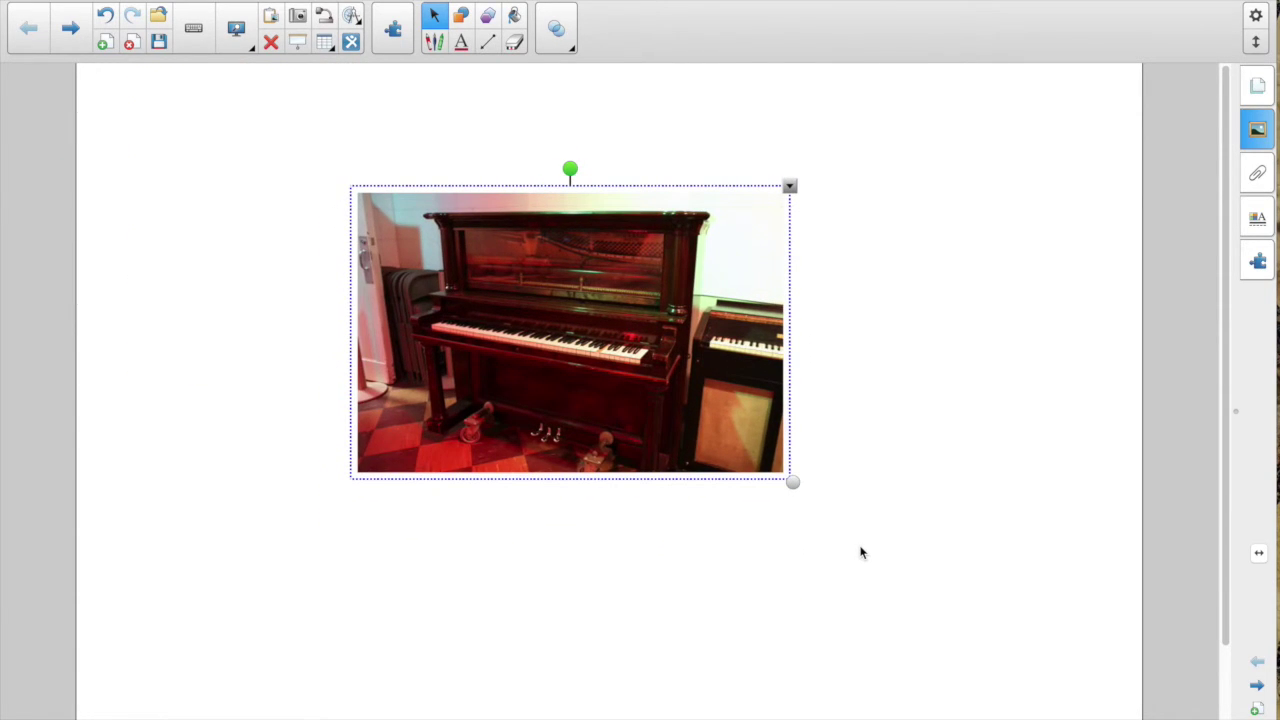